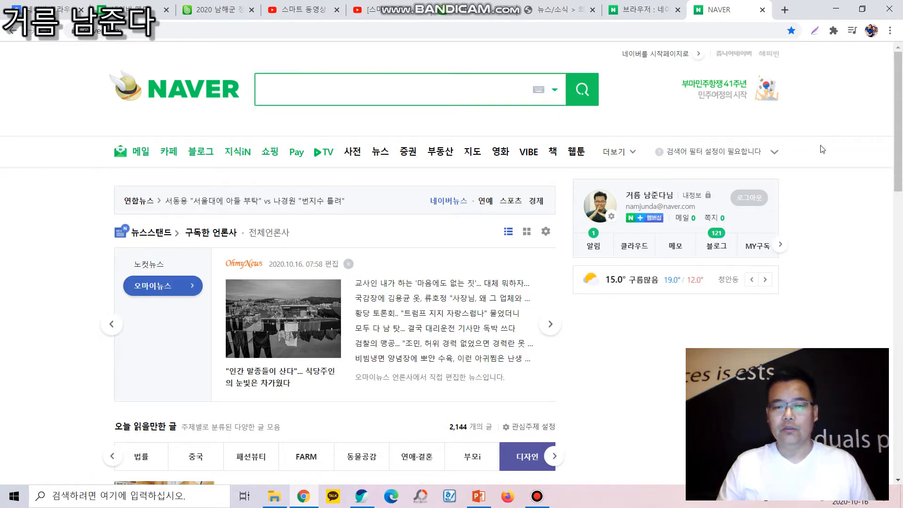
- Search Naver for 알마인드
{"action": "left_click", "coordinate": [332, 83]}
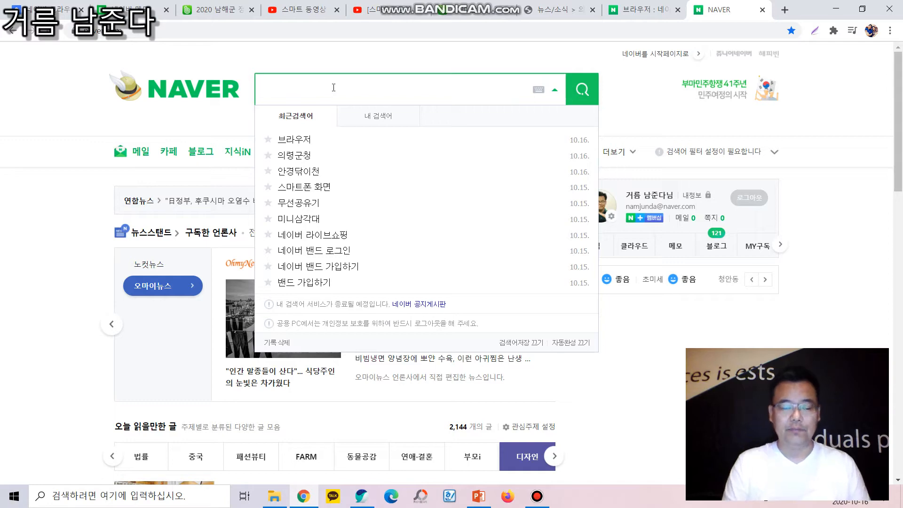
{"action": "type", "text": "dk"}
{"action": "key", "text": "BackSpace"}
{"action": "key", "text": "BackSpace"}
{"action": "key", "text": "Hangul"}
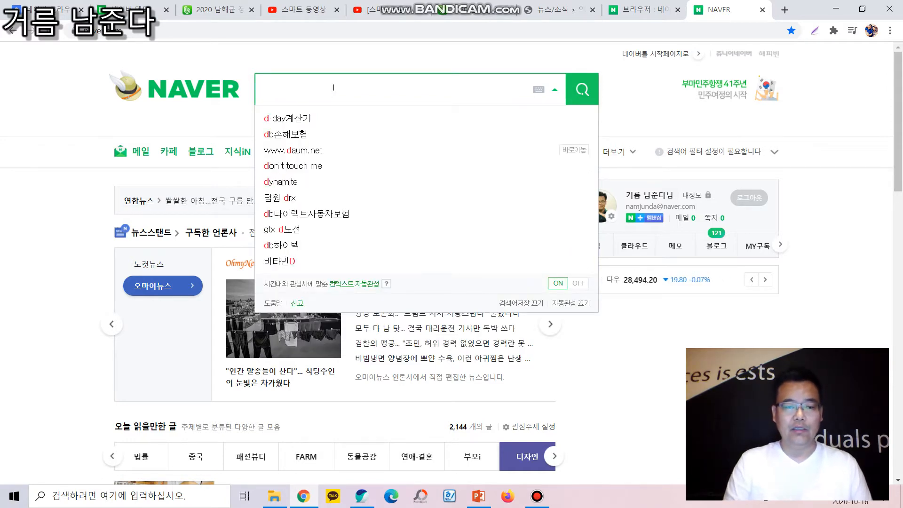
{"action": "type", "text": "아ㄹ마인드"}
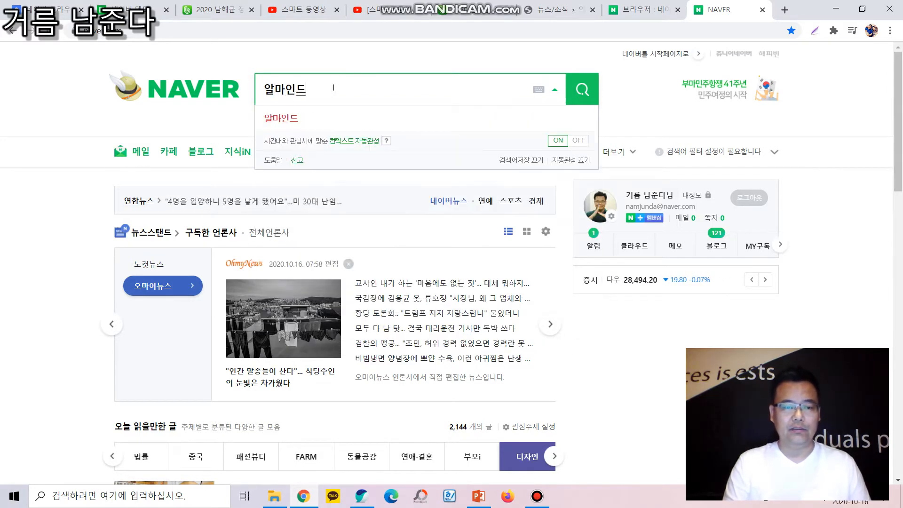
{"action": "key", "text": "Return"}
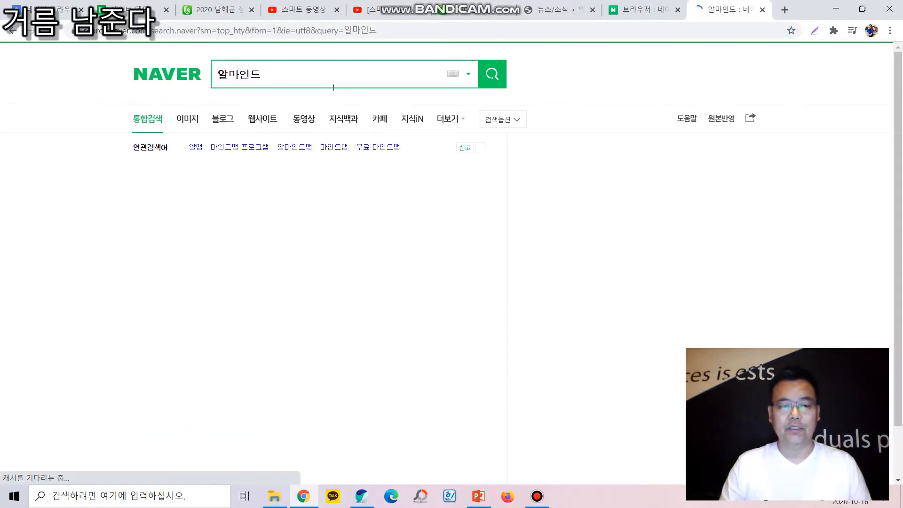
- Find the software information section in the search results and open the 알마인드(ALMind) page from it
{"action": "scroll", "coordinate": [277, 225], "scroll_direction": "down", "scroll_amount": 10}
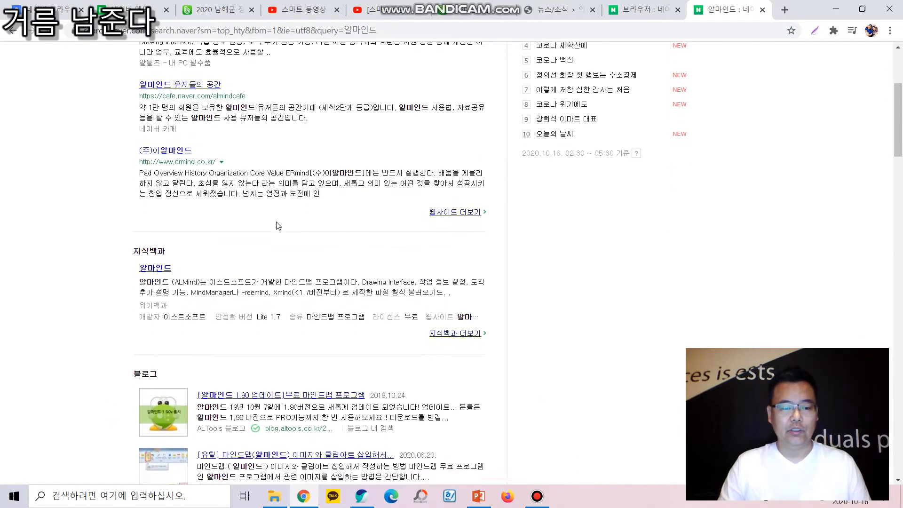
{"action": "scroll", "coordinate": [277, 224], "scroll_direction": "down", "scroll_amount": 15}
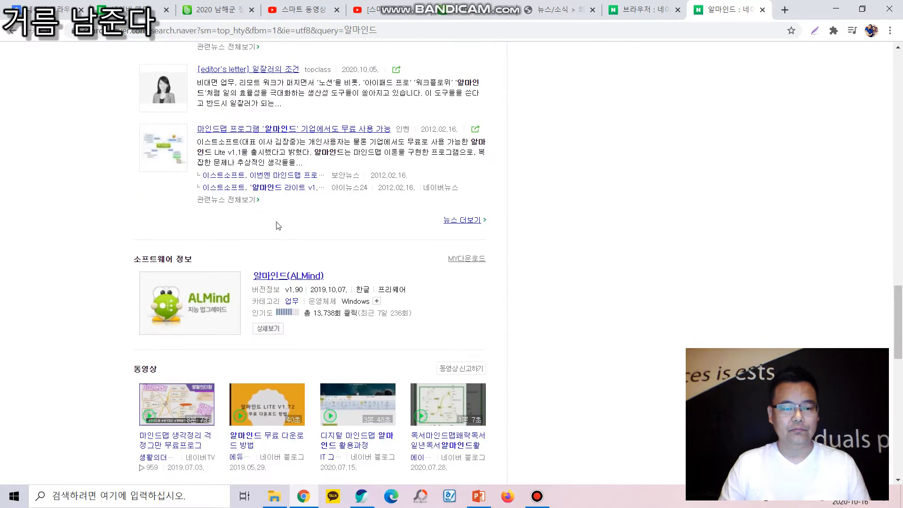
{"action": "left_click_drag", "start_coordinate": [210, 237], "coordinate": [133, 125]}
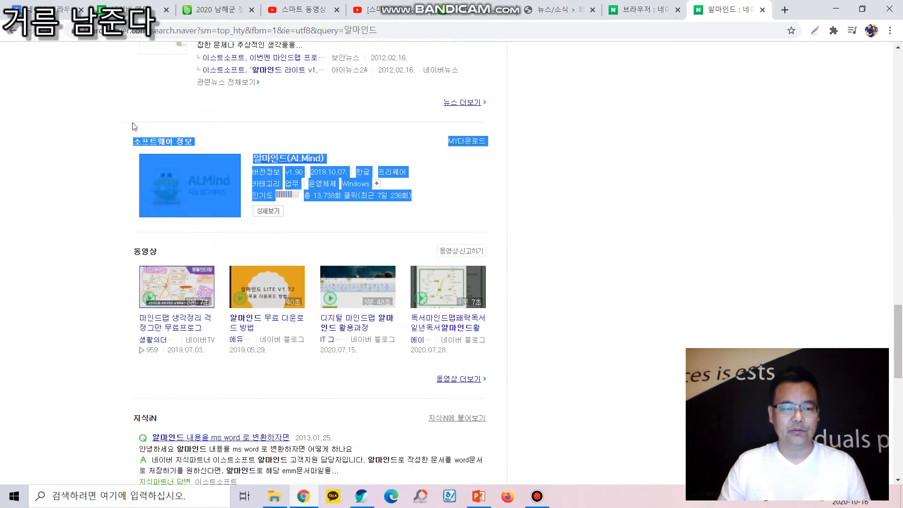
{"action": "left_click", "coordinate": [68, 118]}
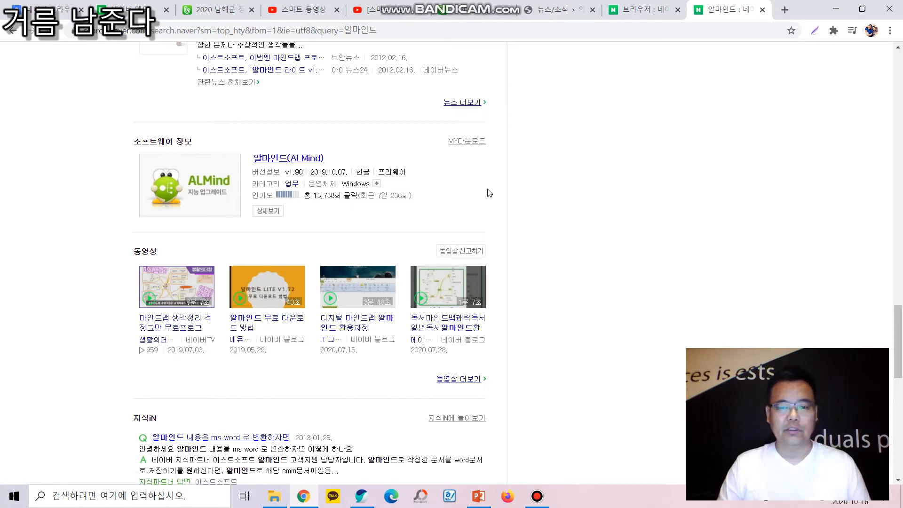
{"action": "left_click_drag", "start_coordinate": [469, 231], "coordinate": [108, 155]}
{"action": "left_click", "coordinate": [101, 149]}
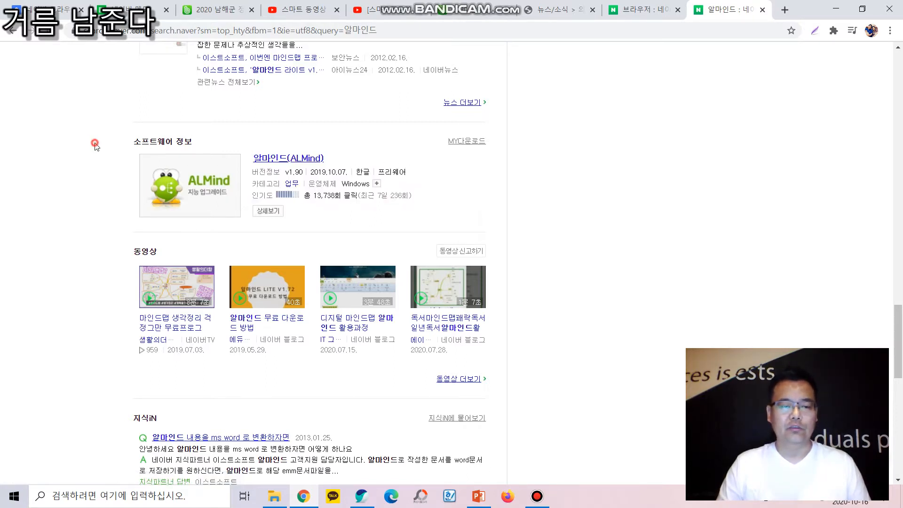
{"action": "left_click", "coordinate": [277, 161]}
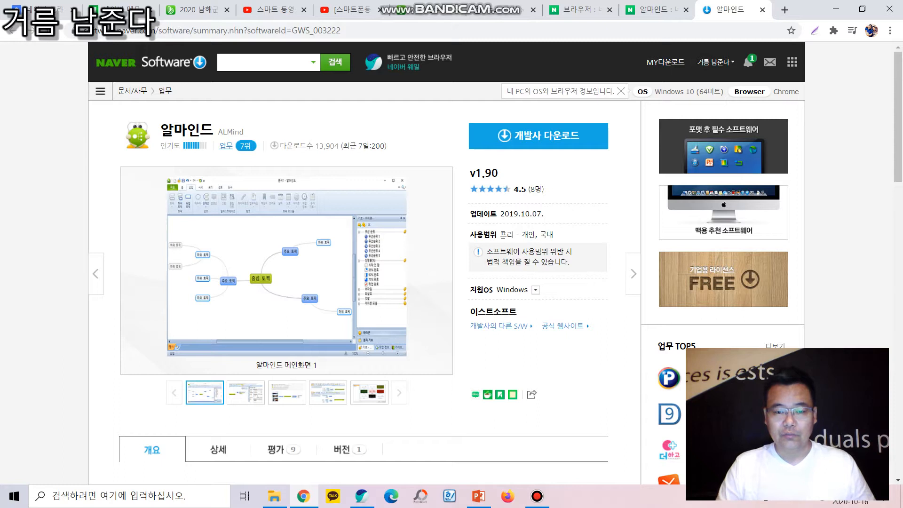
- Examine ALMind's usage scope and legal notice, software introduction, version improvements, installation notes and user ratings
{"action": "left_click_drag", "start_coordinate": [502, 234], "coordinate": [513, 234]}
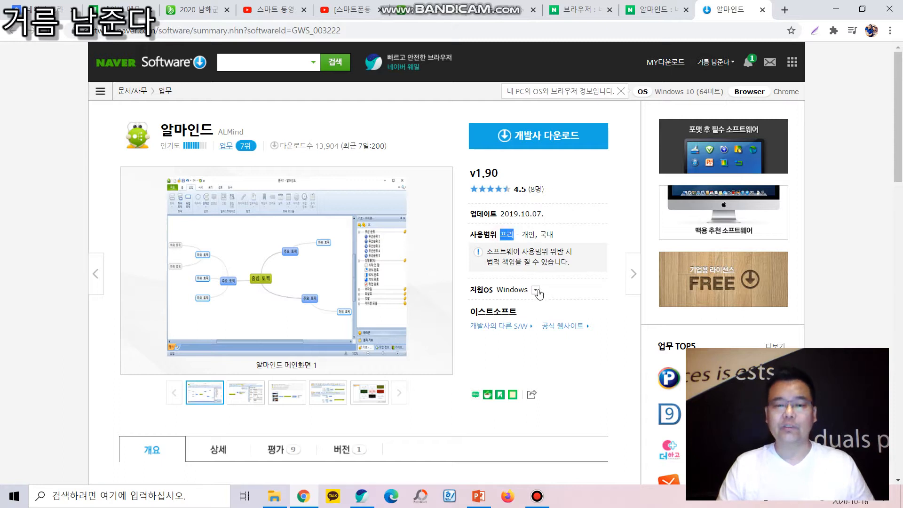
{"action": "left_click", "coordinate": [569, 280]}
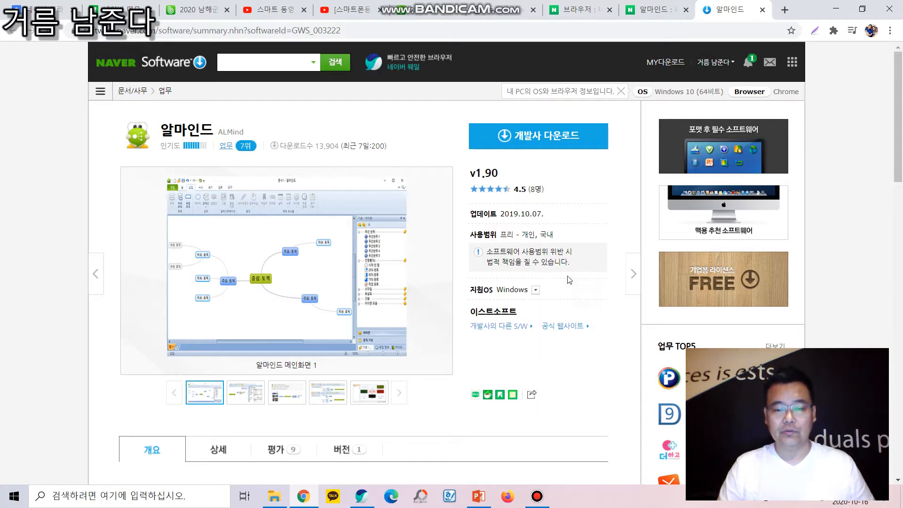
{"action": "left_click_drag", "start_coordinate": [489, 252], "coordinate": [572, 262]}
{"action": "left_click", "coordinate": [577, 266]}
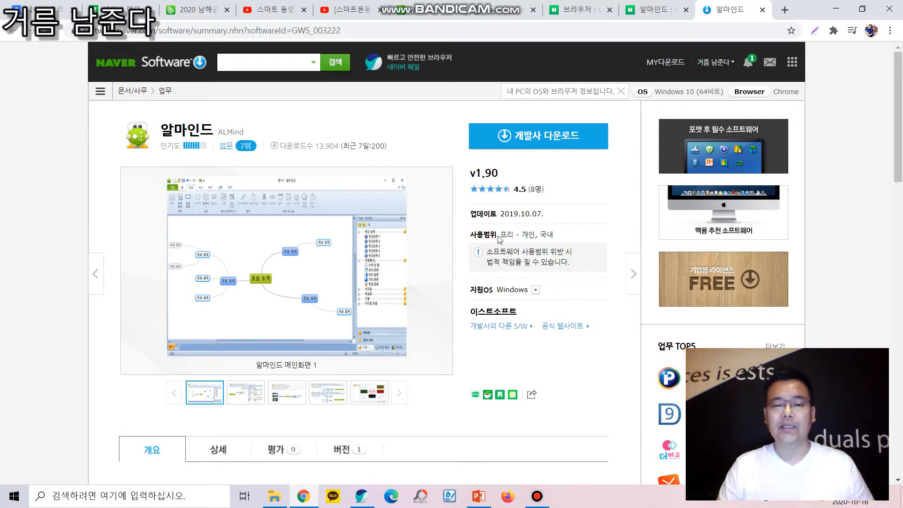
{"action": "left_click_drag", "start_coordinate": [500, 237], "coordinate": [556, 239]}
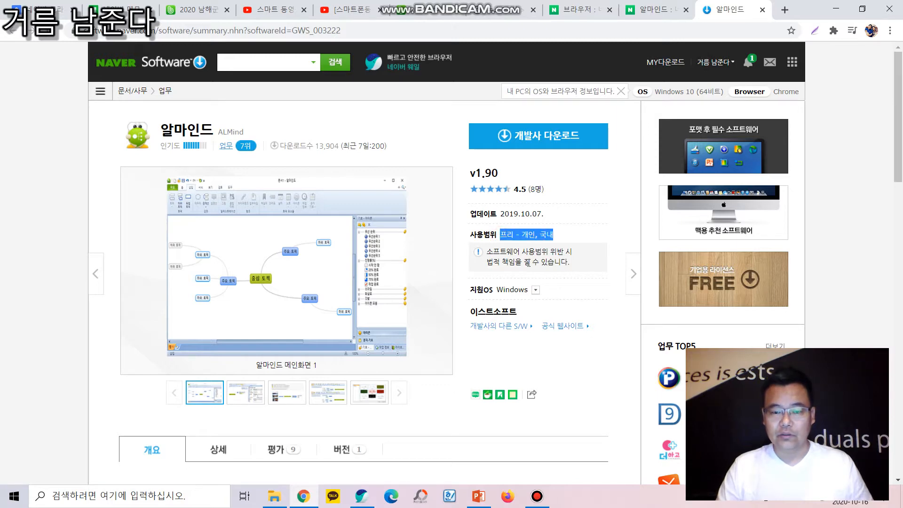
{"action": "scroll", "coordinate": [527, 263], "scroll_direction": "down", "scroll_amount": 4}
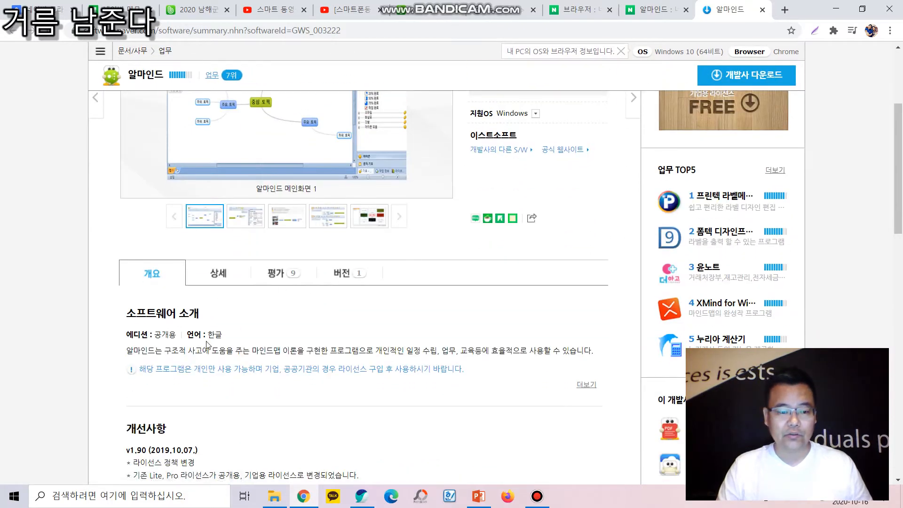
{"action": "scroll", "coordinate": [200, 381], "scroll_direction": "down", "scroll_amount": 5}
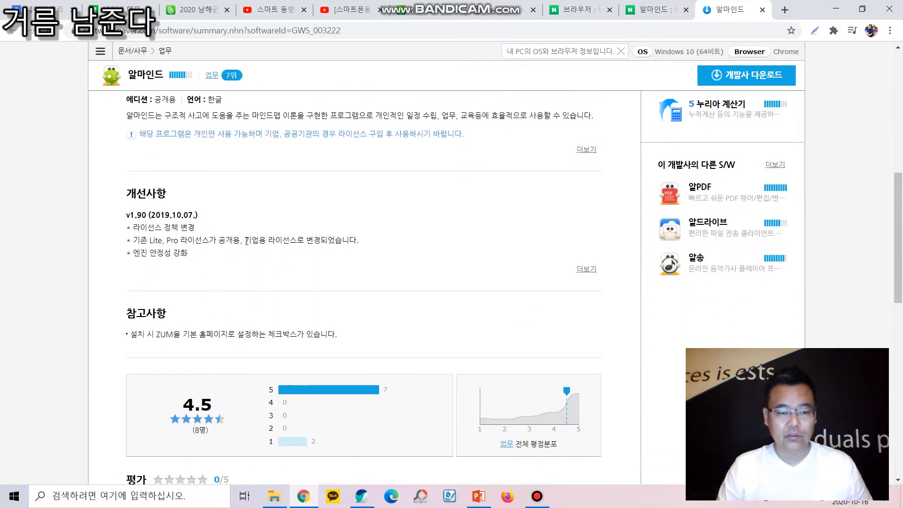
{"action": "left_click_drag", "start_coordinate": [205, 239], "coordinate": [373, 246]}
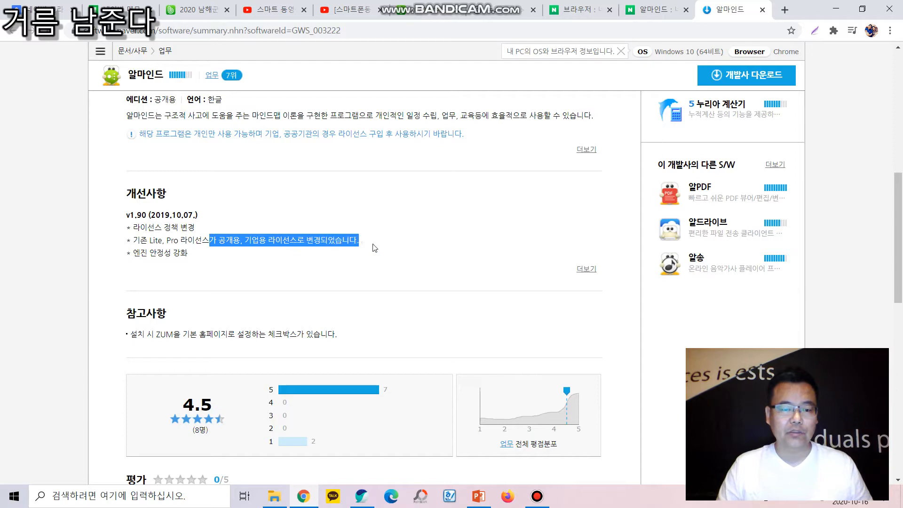
{"action": "left_click", "coordinate": [287, 258]}
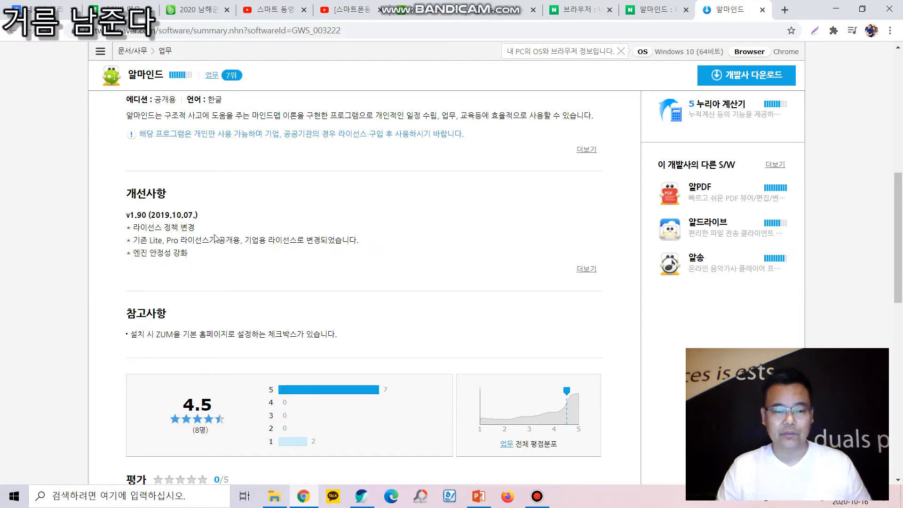
{"action": "scroll", "coordinate": [244, 297], "scroll_direction": "down", "scroll_amount": 4}
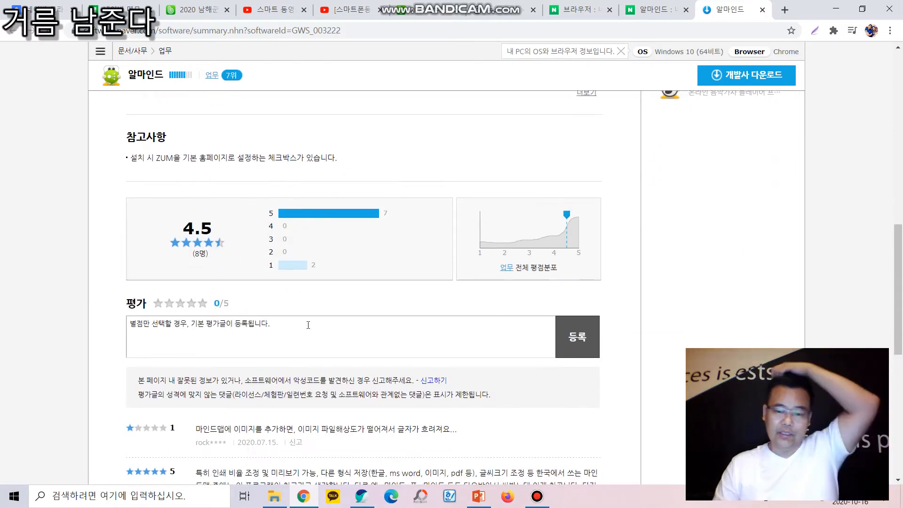
{"action": "scroll", "coordinate": [316, 316], "scroll_direction": "up", "scroll_amount": 10}
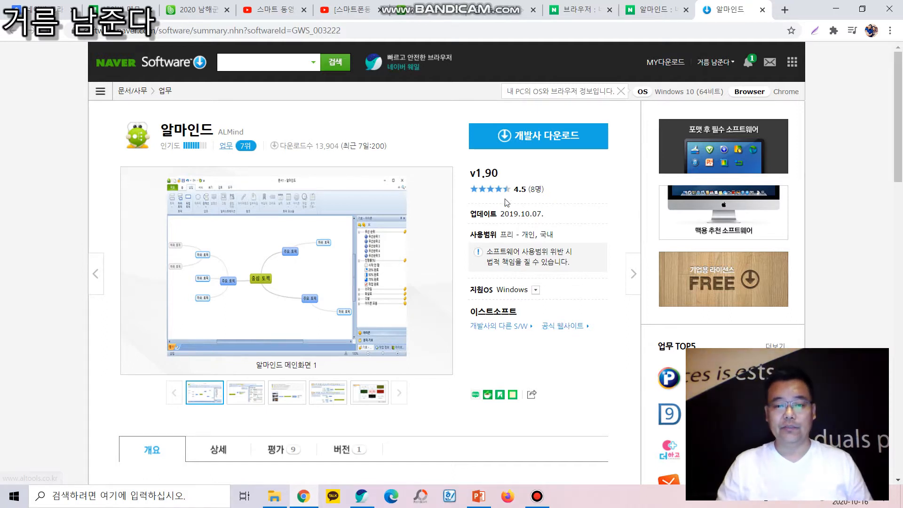
- Open the developer's ALMind download page and check the installer's file size
{"action": "left_click", "coordinate": [540, 146]}
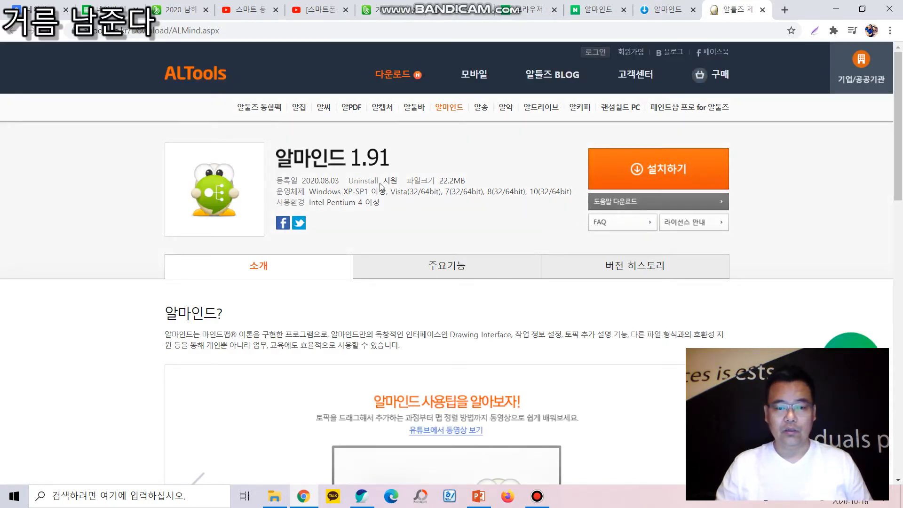
{"action": "left_click_drag", "start_coordinate": [440, 180], "coordinate": [449, 181]}
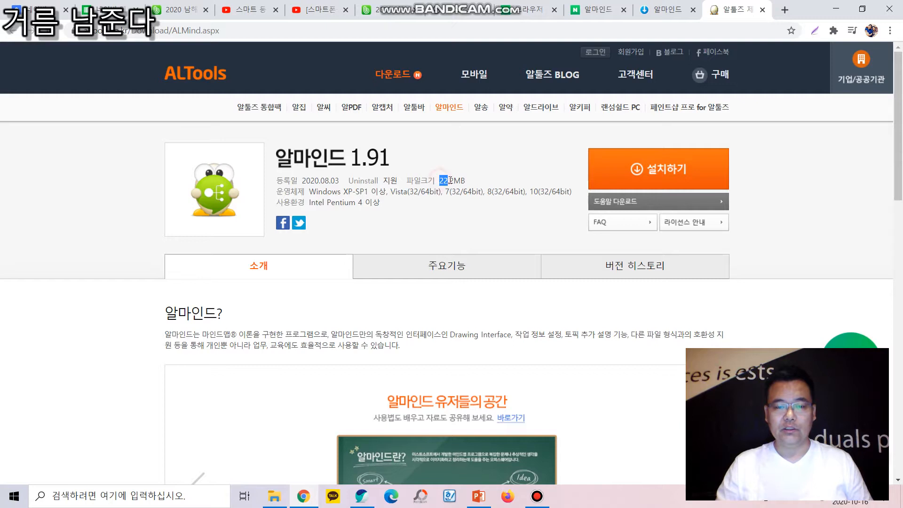
{"action": "left_click", "coordinate": [435, 212]}
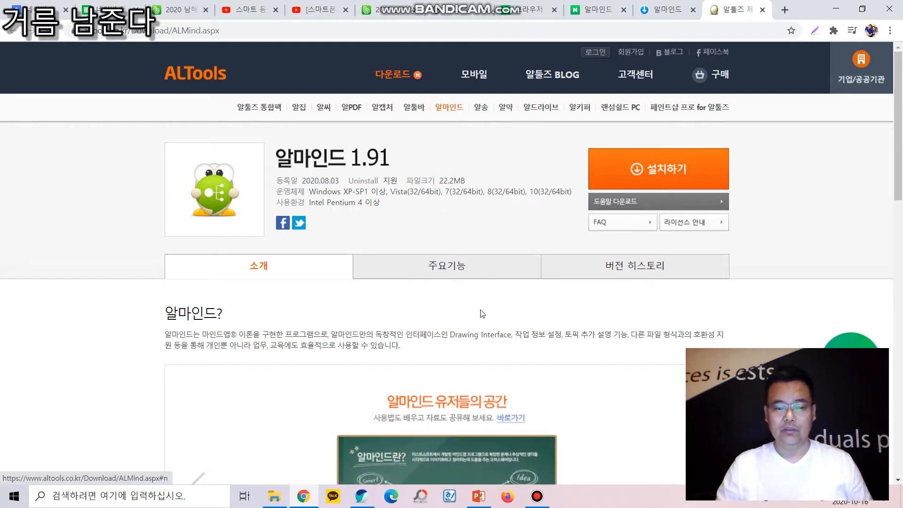
- Review the ALMind introduction and its main features, such as saving to other formats, importing files, and map themes and templates
{"action": "scroll", "coordinate": [155, 230], "scroll_direction": "down", "scroll_amount": 3}
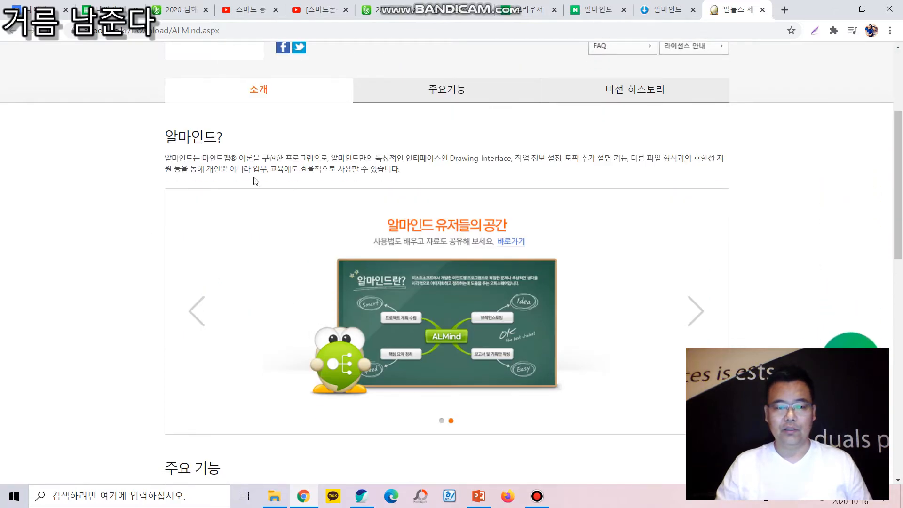
{"action": "scroll", "coordinate": [502, 165], "scroll_direction": "down", "scroll_amount": 6}
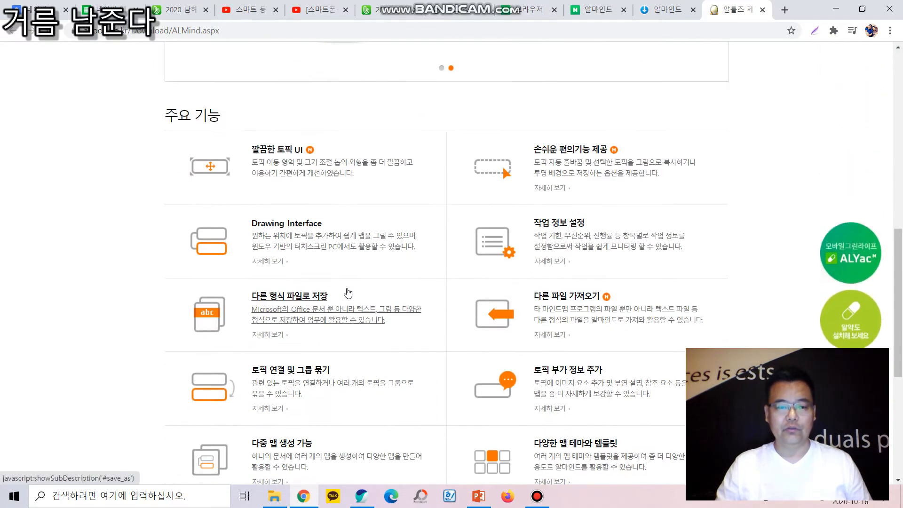
{"action": "scroll", "coordinate": [502, 166], "scroll_direction": "down", "scroll_amount": 5}
{"action": "scroll", "coordinate": [565, 303], "scroll_direction": "up", "scroll_amount": 5}
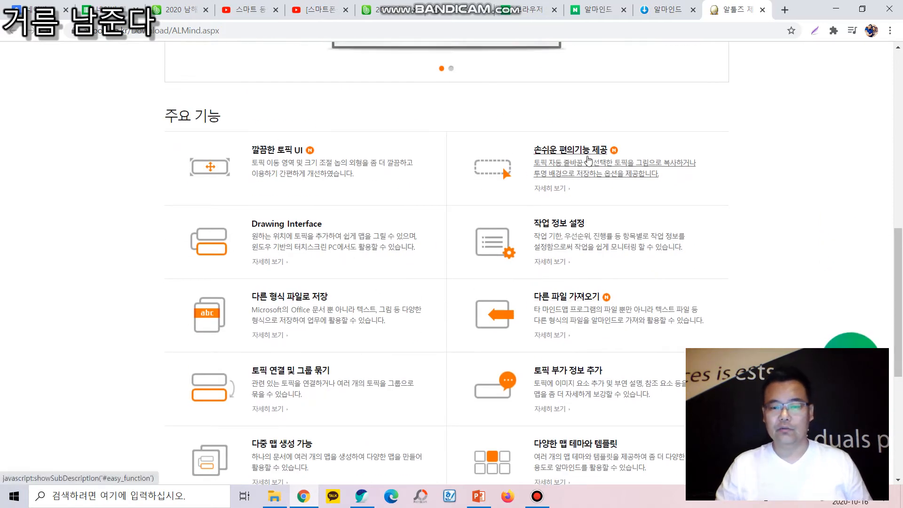
{"action": "scroll", "coordinate": [469, 351], "scroll_direction": "down", "scroll_amount": 1}
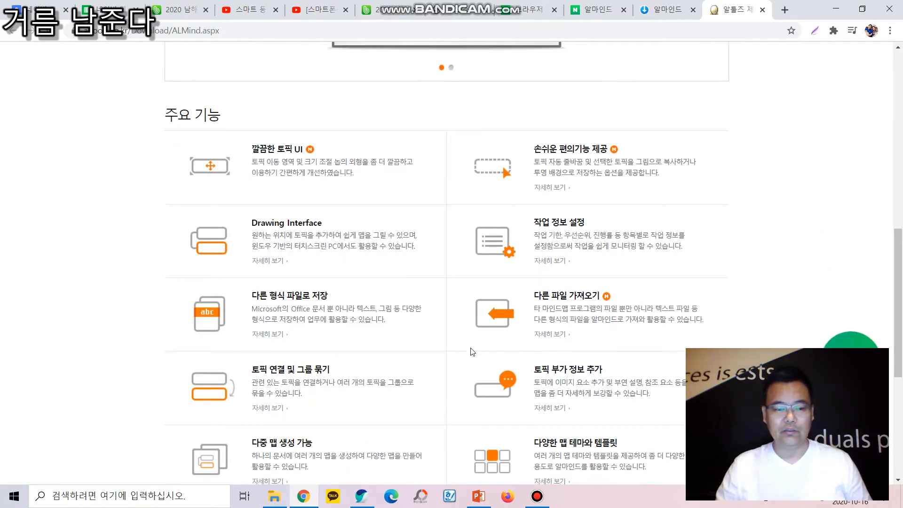
{"action": "scroll", "coordinate": [565, 244], "scroll_direction": "down", "scroll_amount": 2}
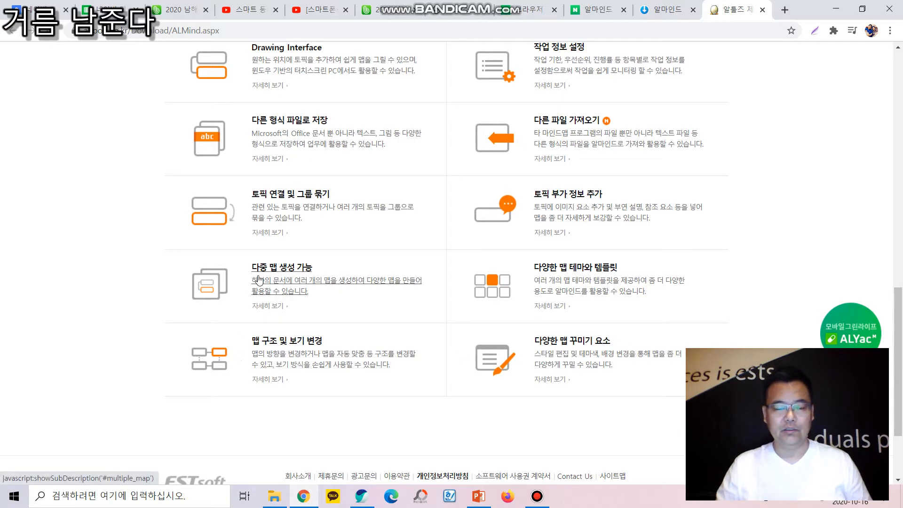
{"action": "scroll", "coordinate": [329, 281], "scroll_direction": "up", "scroll_amount": 7}
{"action": "scroll", "coordinate": [435, 229], "scroll_direction": "up", "scroll_amount": 5}
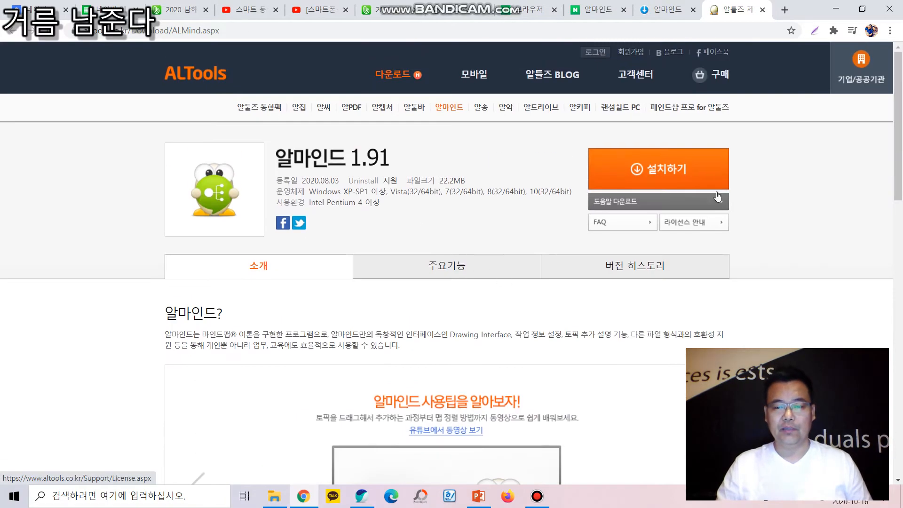
{"action": "scroll", "coordinate": [467, 306], "scroll_direction": "down", "scroll_amount": 3}
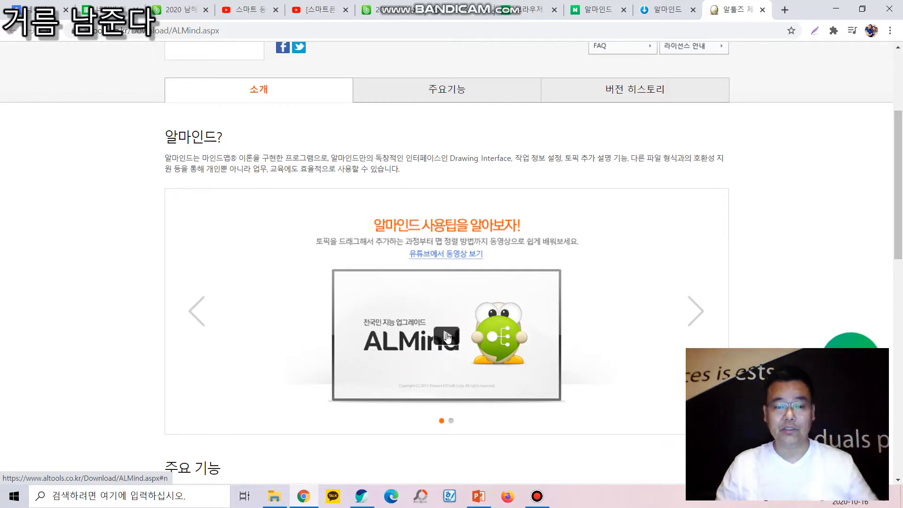
- Download the ALMind 1.91 installer and run the downloaded file
{"action": "scroll", "coordinate": [582, 280], "scroll_direction": "up", "scroll_amount": 4}
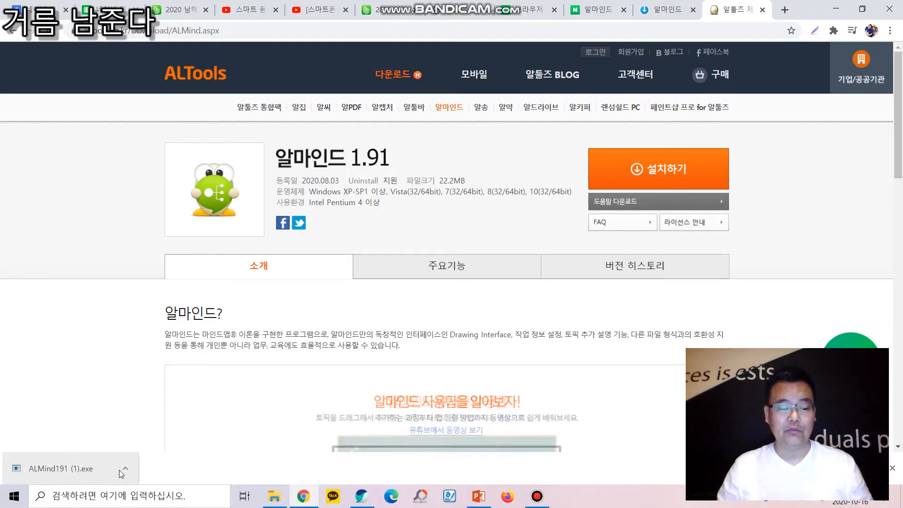
{"action": "left_click", "coordinate": [74, 470]}
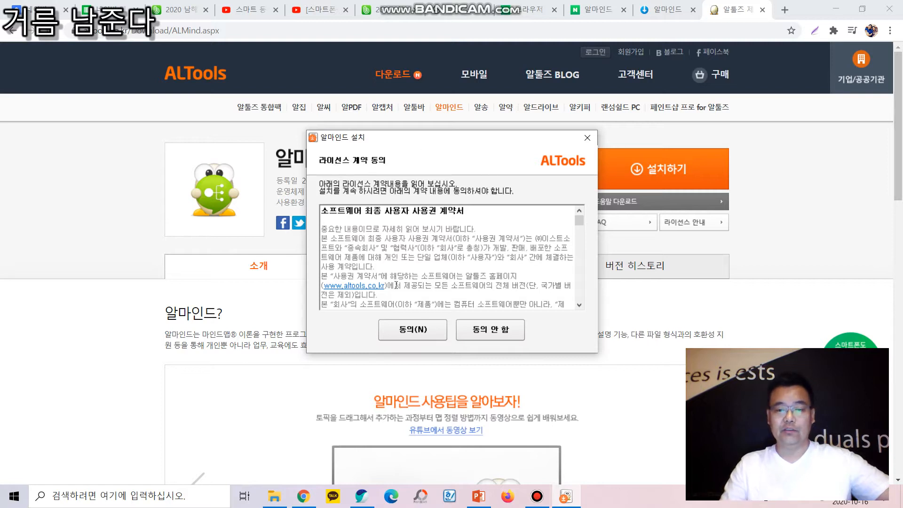
- Accept the ALMind licence agreement, start the setup, and deselect both the 위메프/하프클럽/쿠팡 partner option and the zum search engine option
{"action": "left_click", "coordinate": [418, 332]}
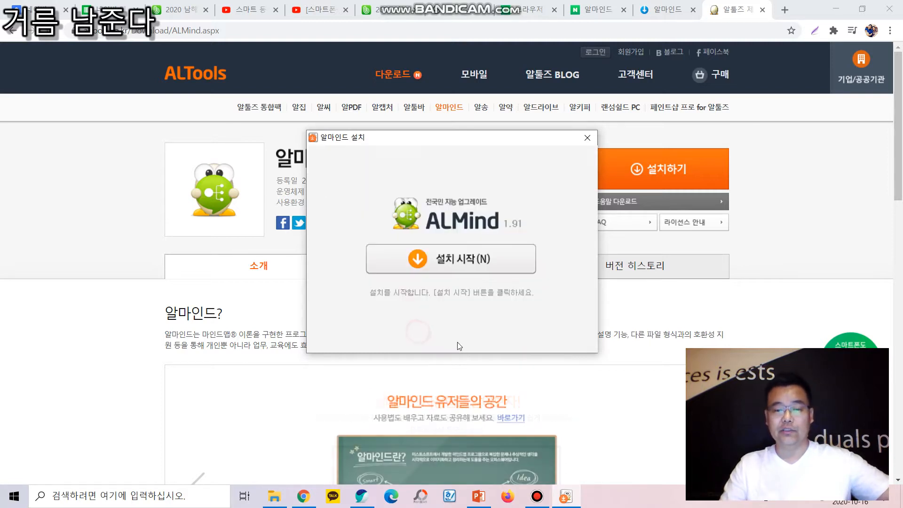
{"action": "left_click", "coordinate": [472, 272]}
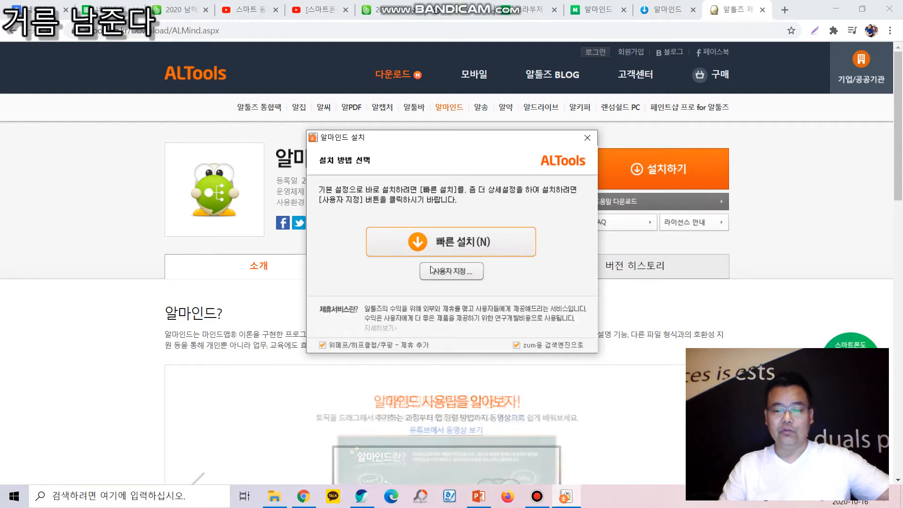
{"action": "left_click", "coordinate": [322, 345]}
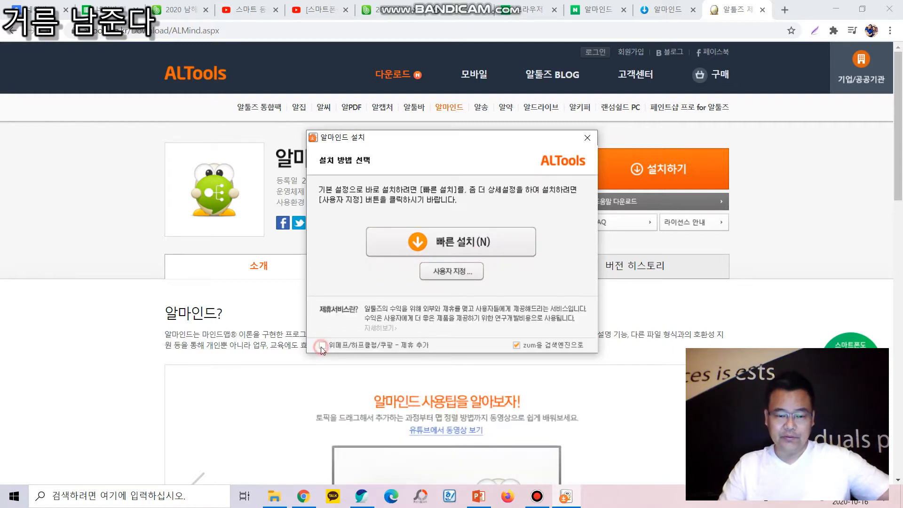
{"action": "left_click", "coordinate": [516, 345]}
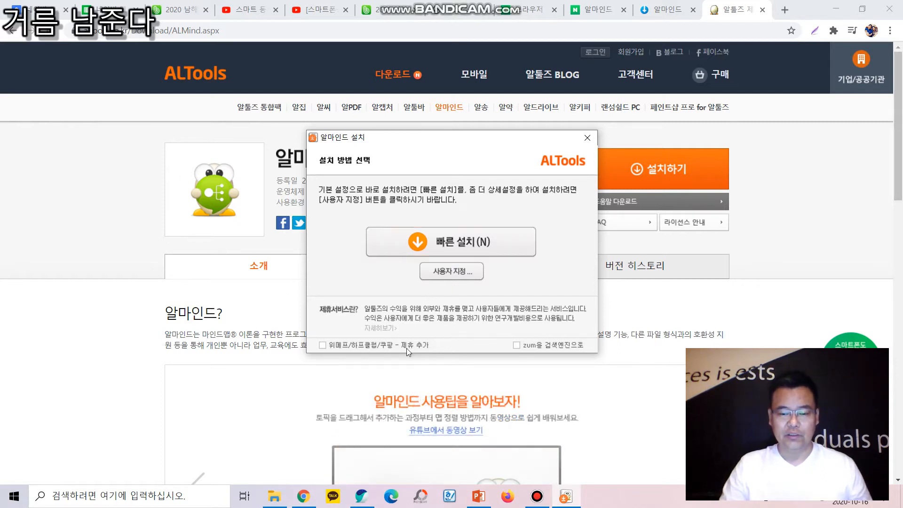
- Run the quick installation (빠른 설치) and decline the extra 알툴바 toolbar to finish the setup
{"action": "left_click", "coordinate": [474, 241]}
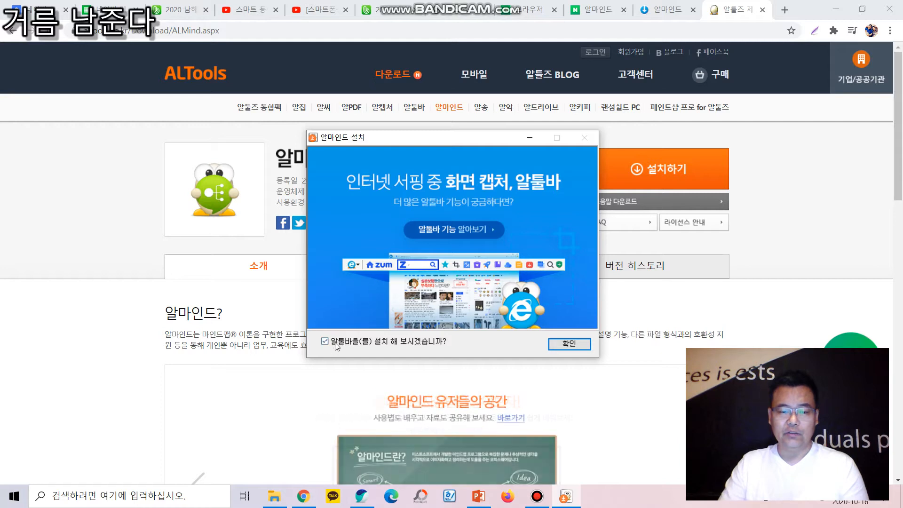
{"action": "left_click", "coordinate": [324, 341]}
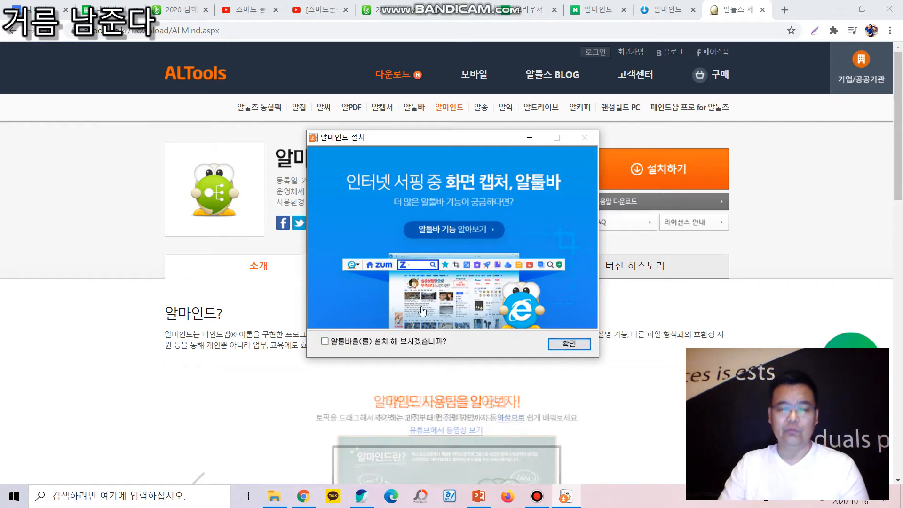
{"action": "left_click", "coordinate": [571, 345]}
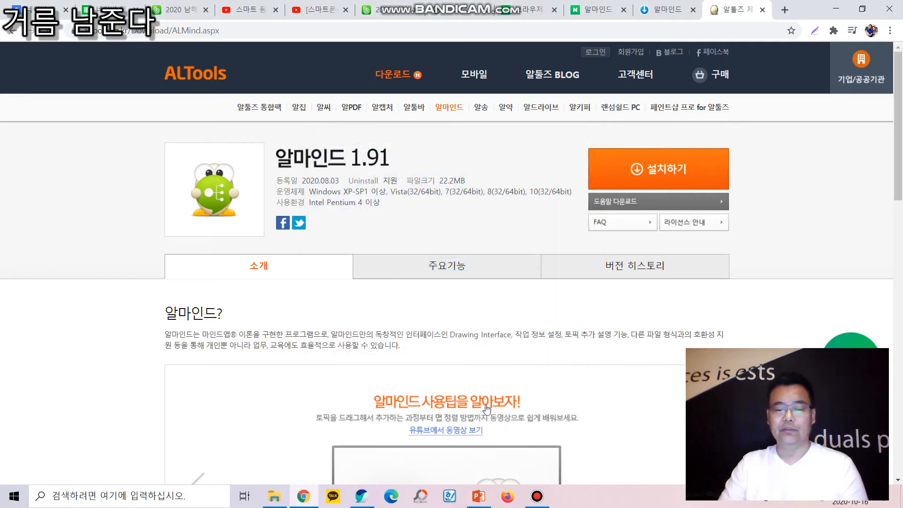
- Find the newly installed 알마인드 among the installed programs and launch it
{"action": "left_click", "coordinate": [14, 497]}
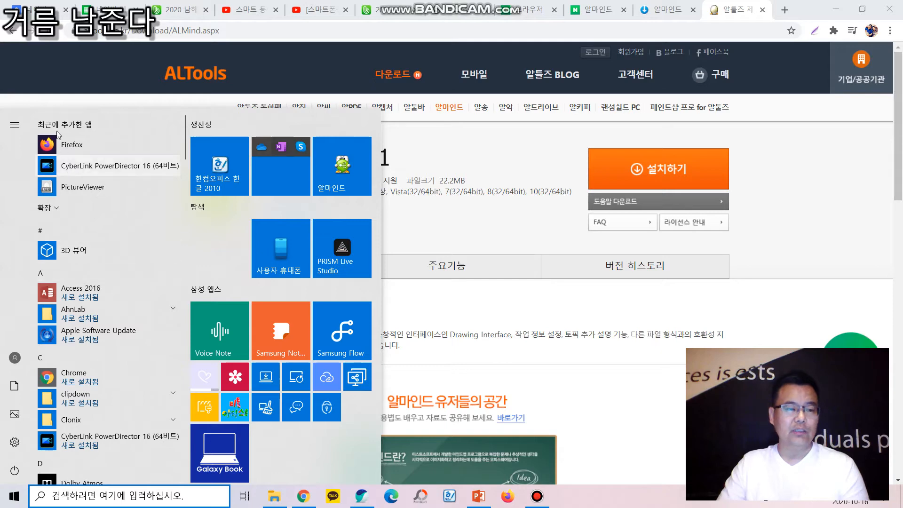
{"action": "scroll", "coordinate": [82, 382], "scroll_direction": "down", "scroll_amount": 15}
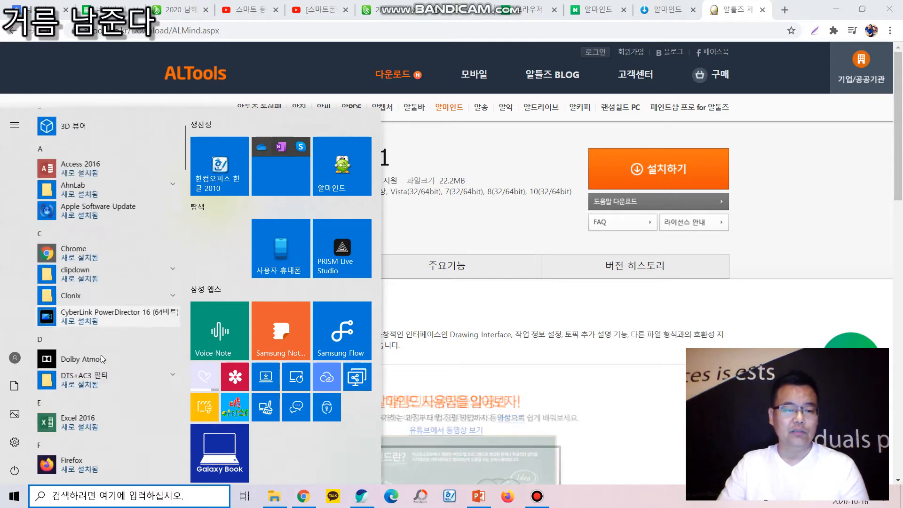
{"action": "scroll", "coordinate": [103, 359], "scroll_direction": "down", "scroll_amount": 20}
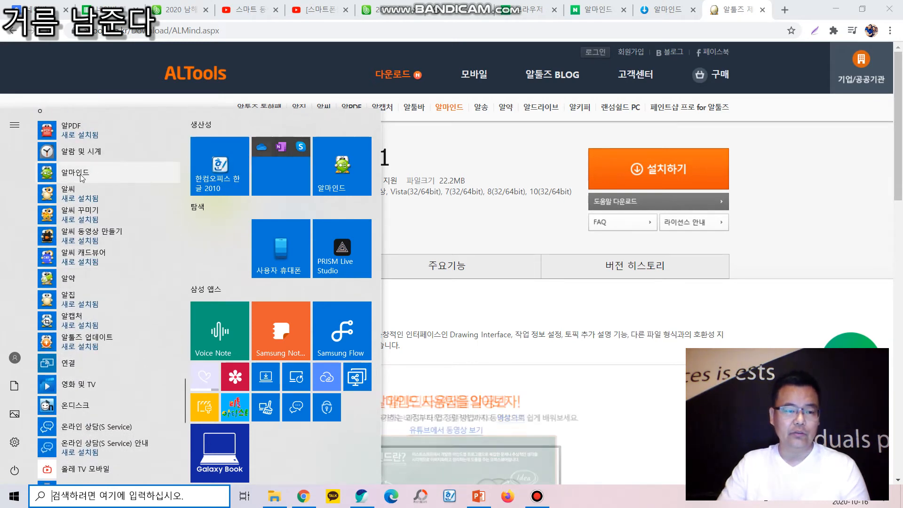
{"action": "left_click", "coordinate": [343, 167]}
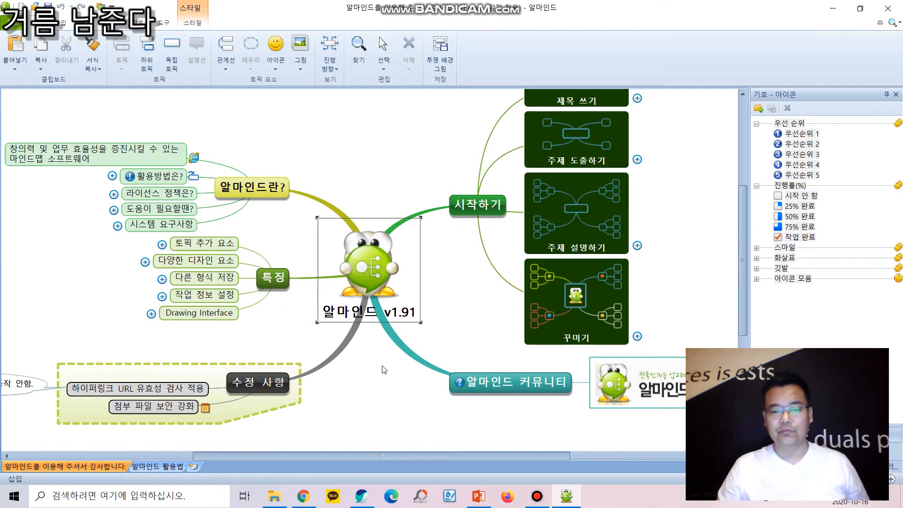
- Create a new mind map using the 기본 (basic) theme map
{"action": "scroll", "coordinate": [384, 370], "scroll_direction": "up", "scroll_amount": 3}
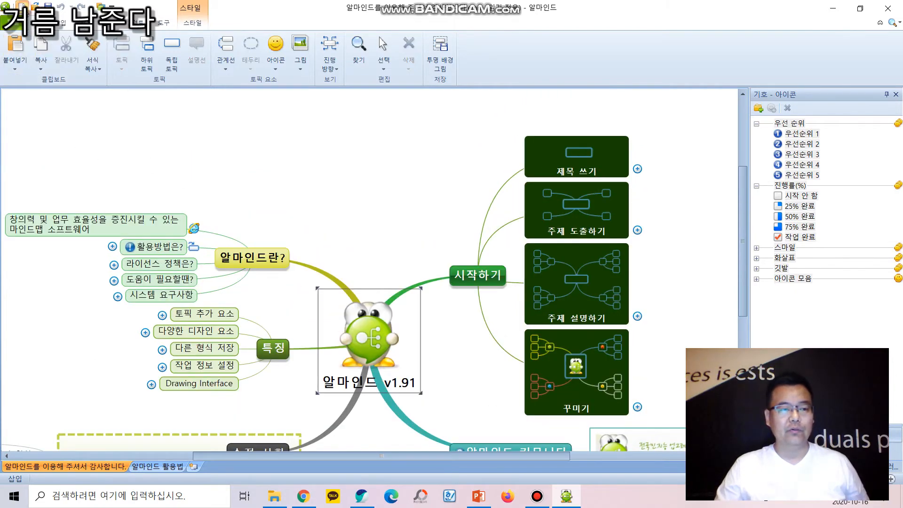
{"action": "left_click", "coordinate": [22, 7]}
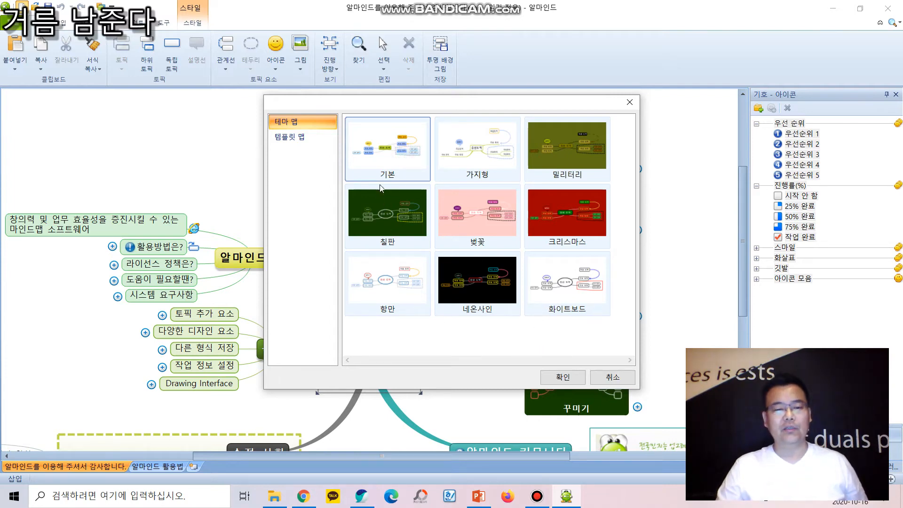
{"action": "left_click", "coordinate": [563, 377]}
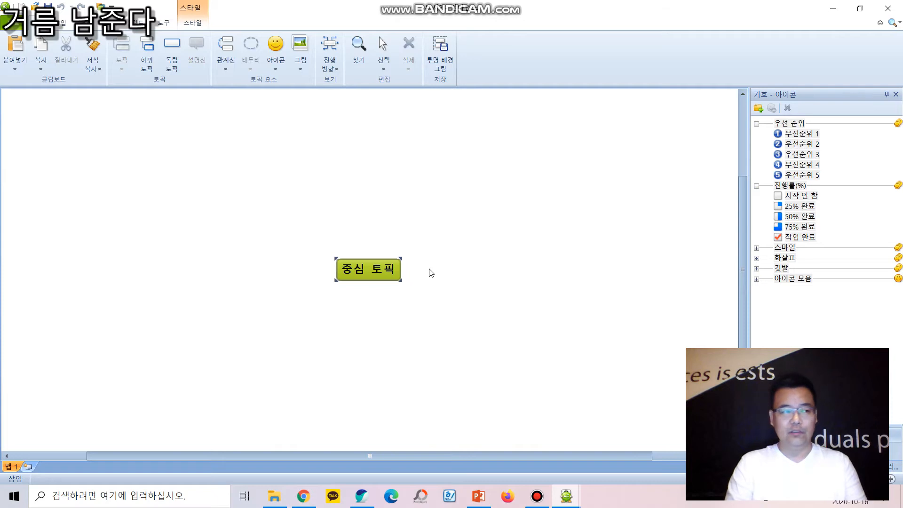
- Name the central topic "유튜브 동영상 주제 정하기", breaking the line after "동영상"
{"action": "type", "text": "shd"}
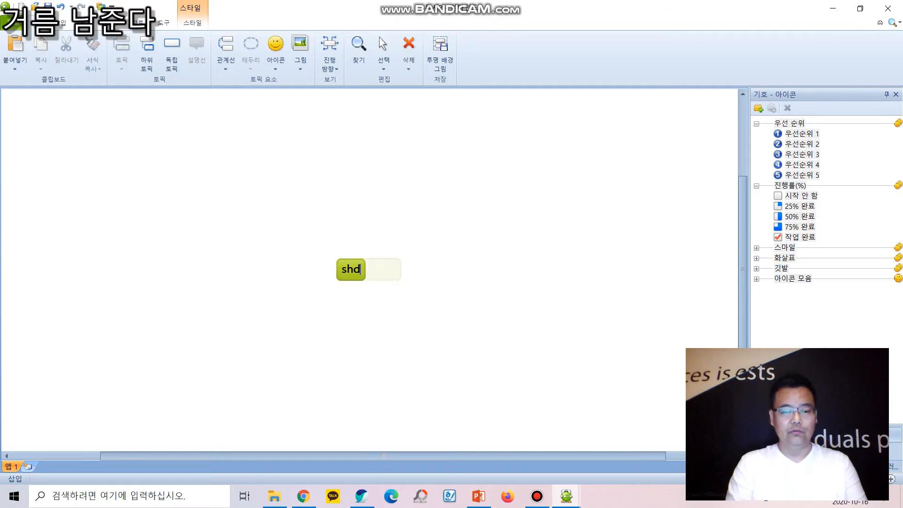
{"action": "key", "text": "BackSpace"}
{"action": "key", "text": "BackSpace"}
{"action": "key", "text": "BackSpace"}
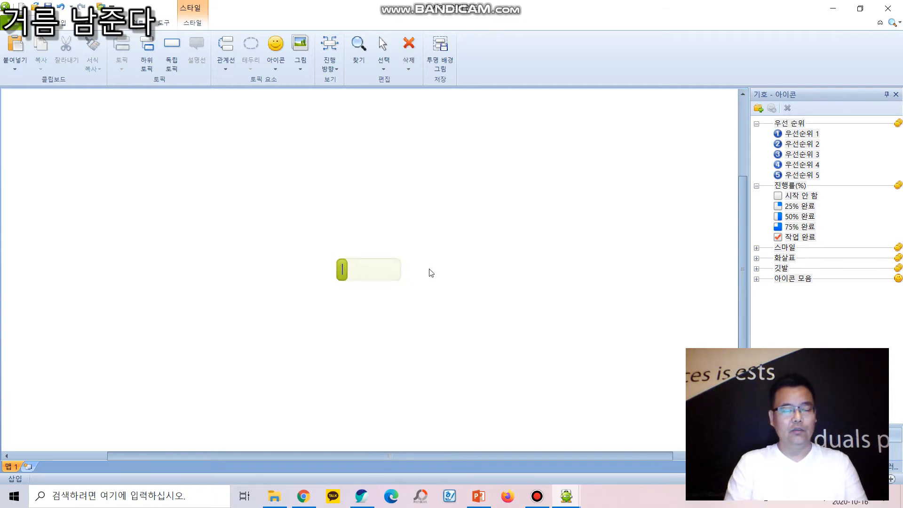
{"action": "type", "text": "유튜브"}
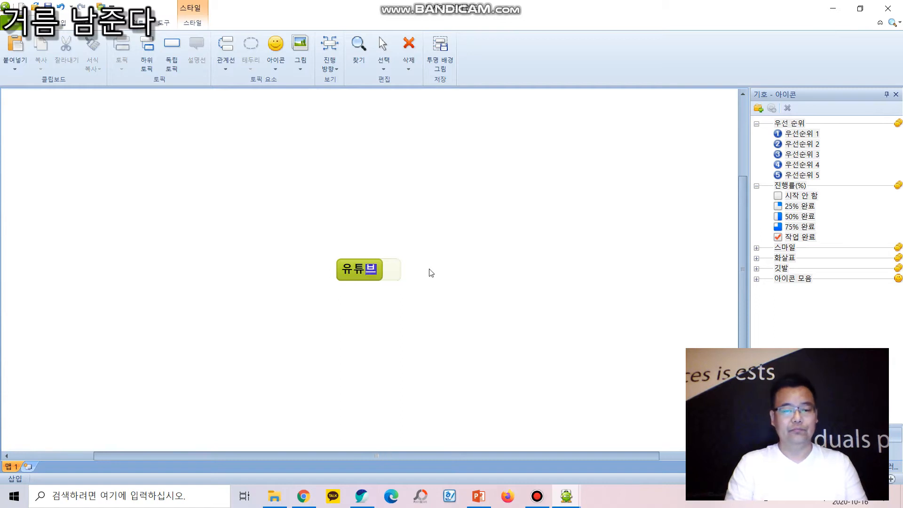
{"action": "type", "text": " 동영상"}
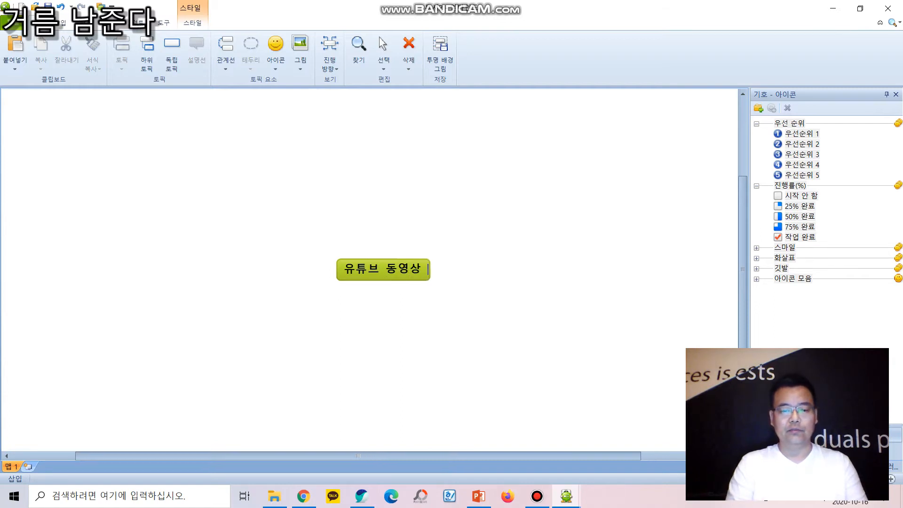
{"action": "type", "text": " 주"}
{"action": "key", "text": "BackSpace"}
{"action": "key", "text": "BackSpace"}
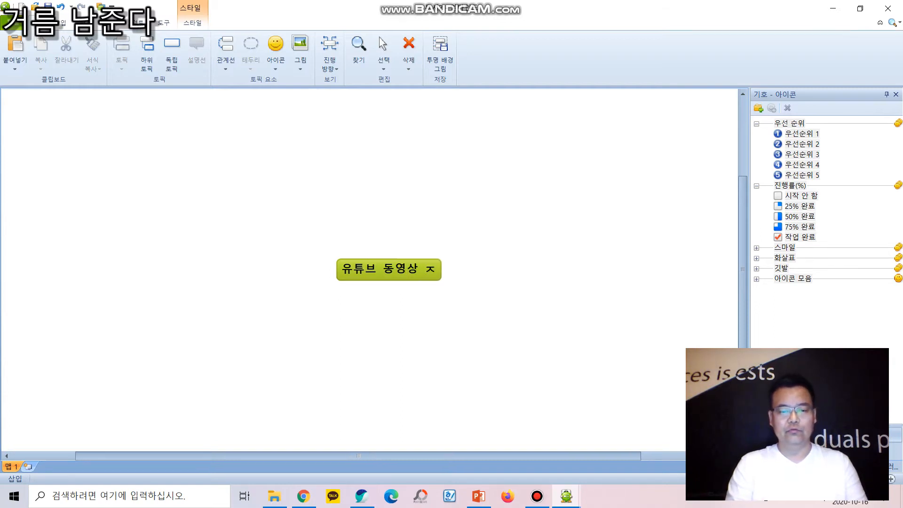
{"action": "key", "text": "shift+Return"}
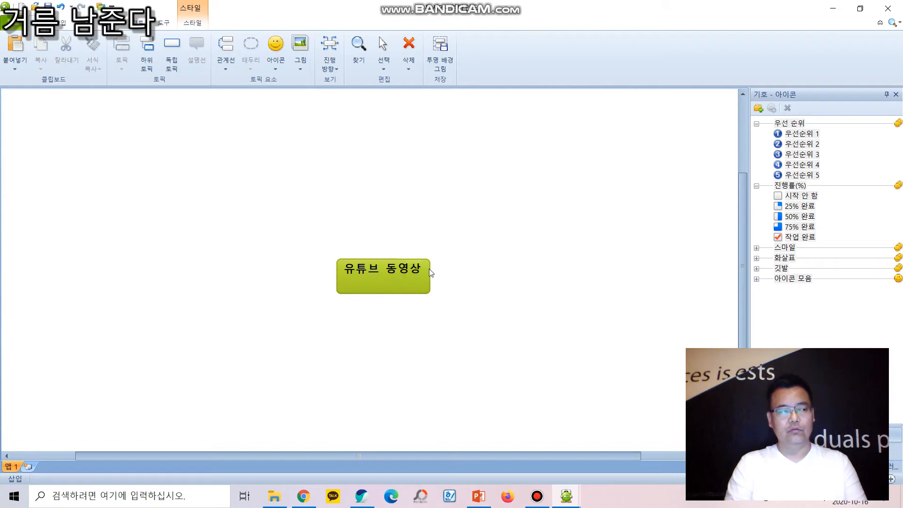
{"action": "type", "text": "주제"}
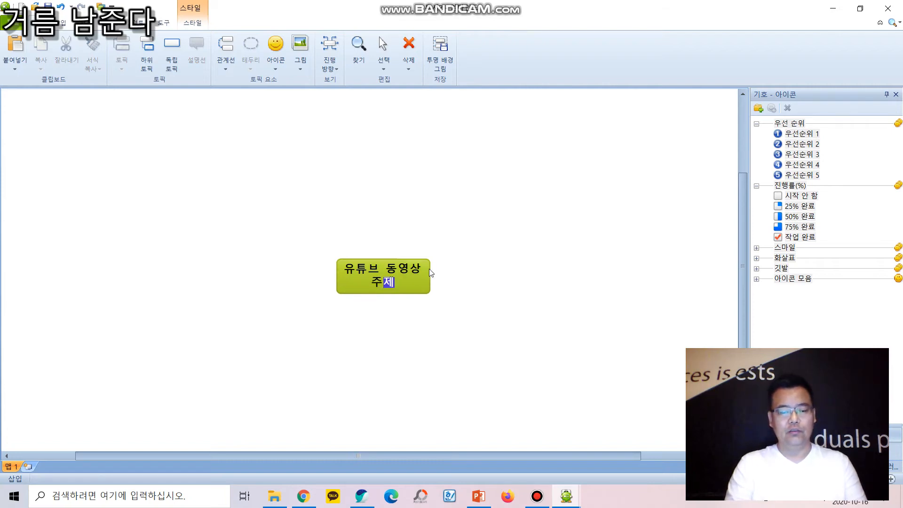
{"action": "type", "text": " 정하기"}
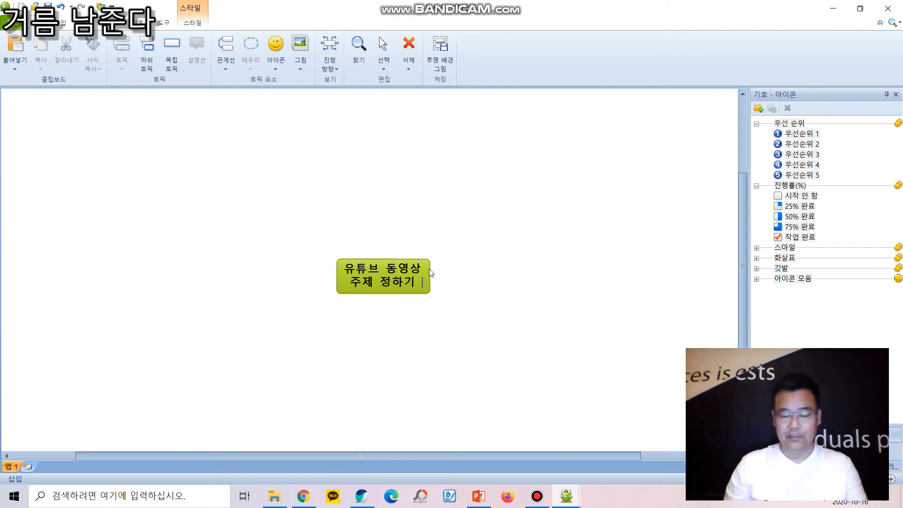
{"action": "key", "text": "Return"}
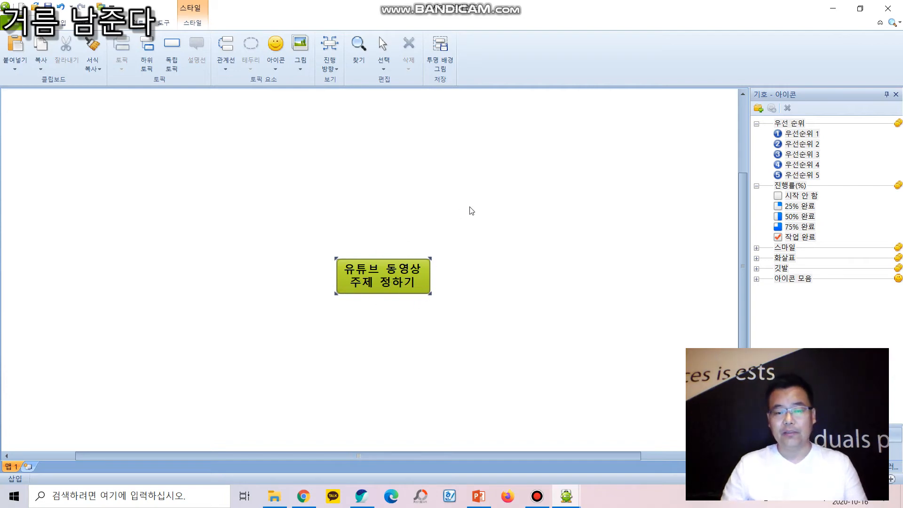
- Add a main topic to the central topic, then chain a subtopic and a further nested subtopic from it
{"action": "key", "text": "Tab"}
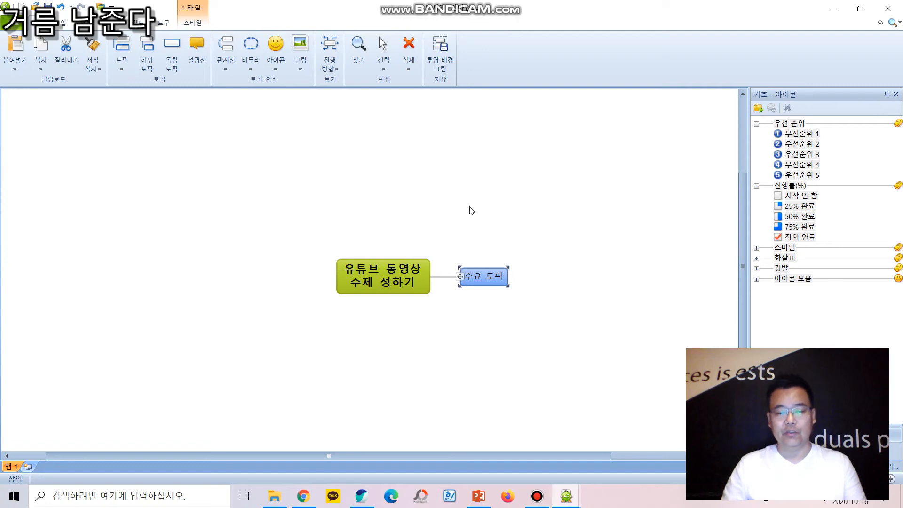
{"action": "key", "text": "Tab"}
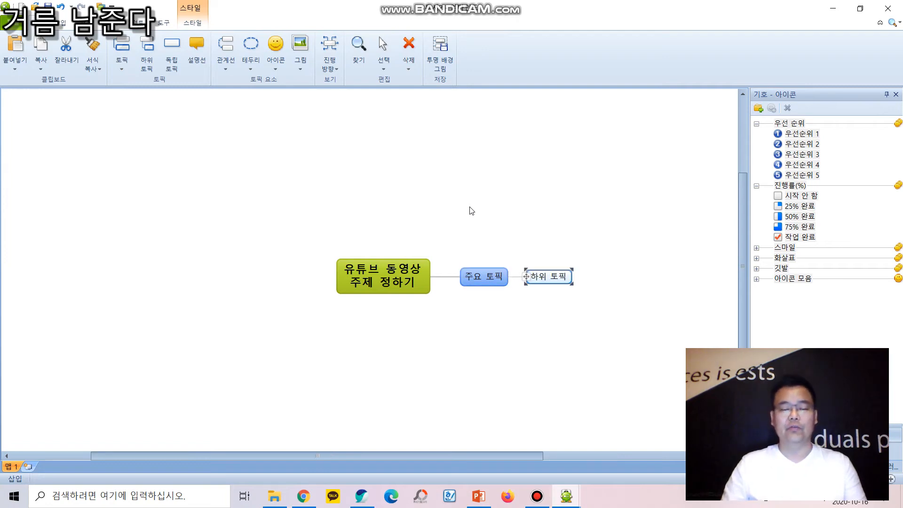
{"action": "key", "text": "Tab"}
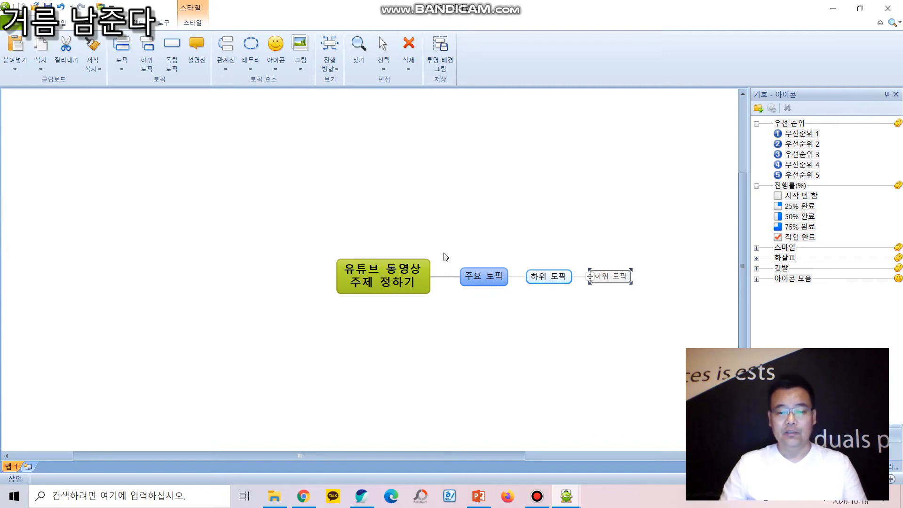
- Add five more main topics (주요 토픽) around the central topic, keeping their default text
{"action": "left_click", "coordinate": [385, 267]}
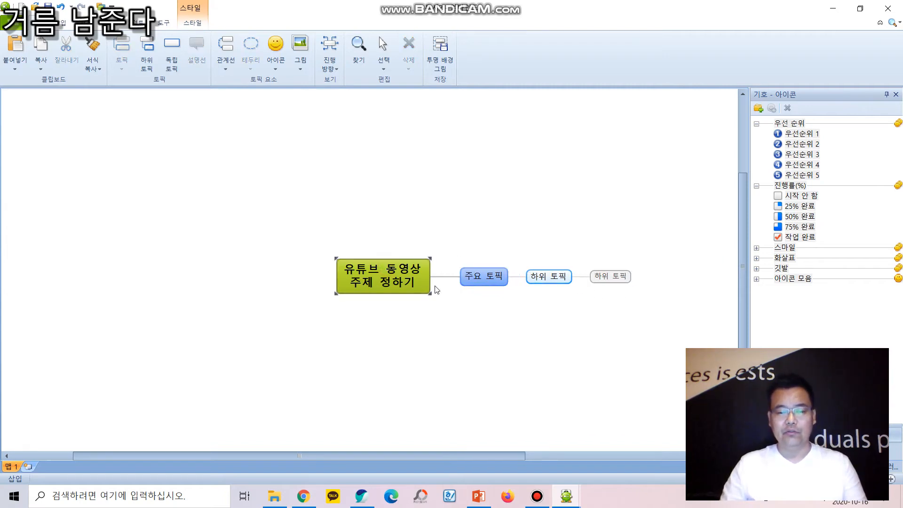
{"action": "key", "text": "Insert"}
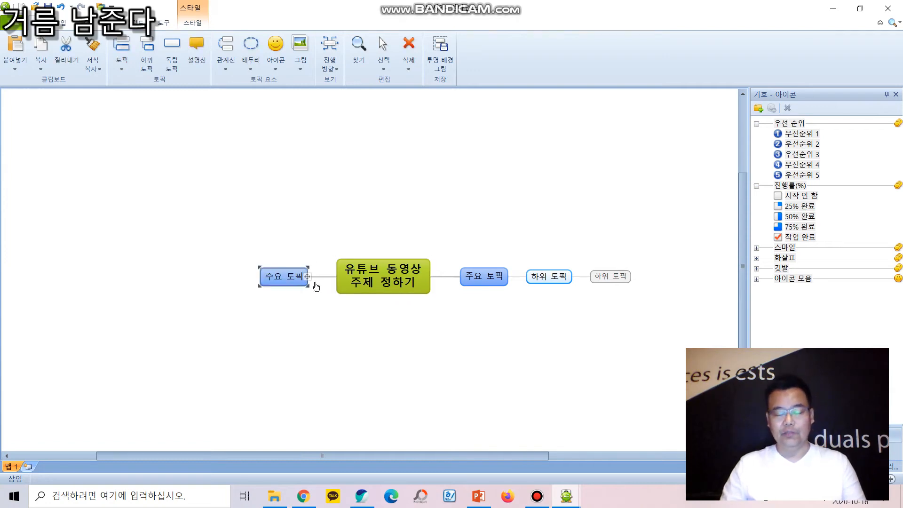
{"action": "key", "text": "Return"}
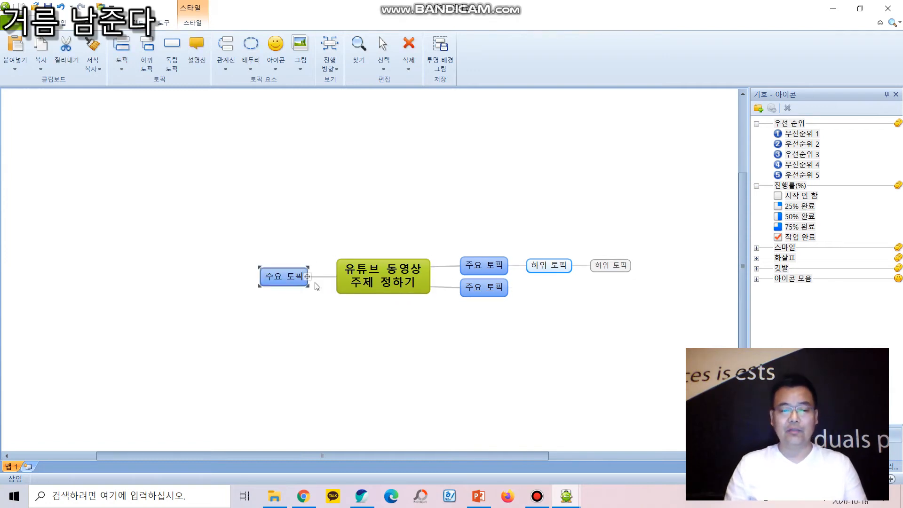
{"action": "key", "text": "Return"}
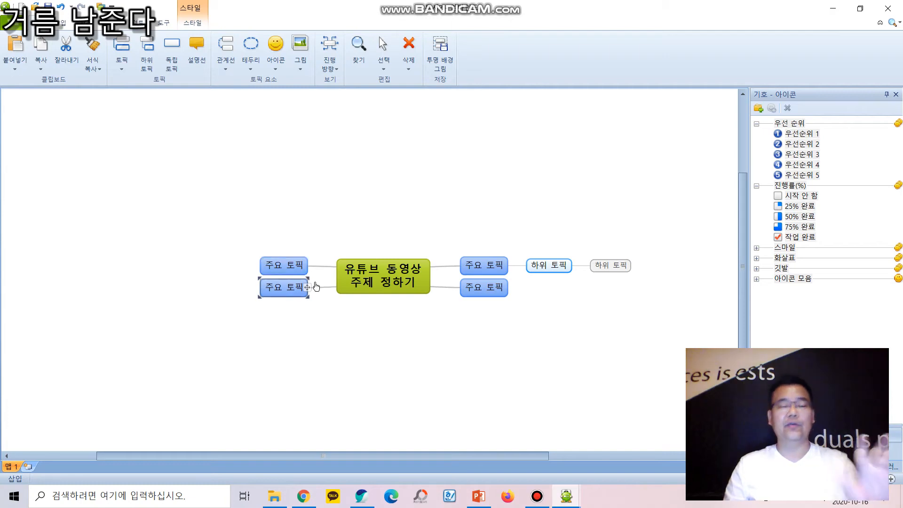
{"action": "key", "text": "Return"}
{"action": "key", "text": "Return"}
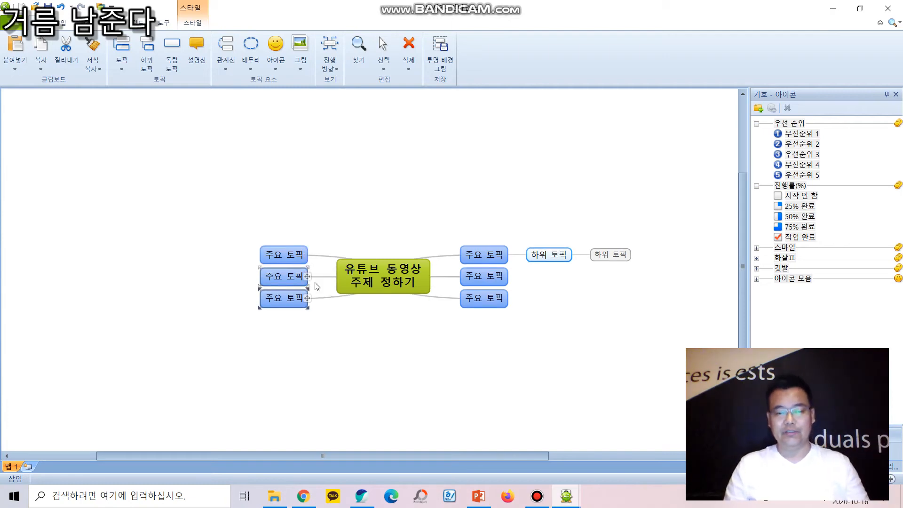
- Give the last main topic two subtopics and the second of these two nested subtopics, then reselect the parent main topic
{"action": "key", "text": "Insert"}
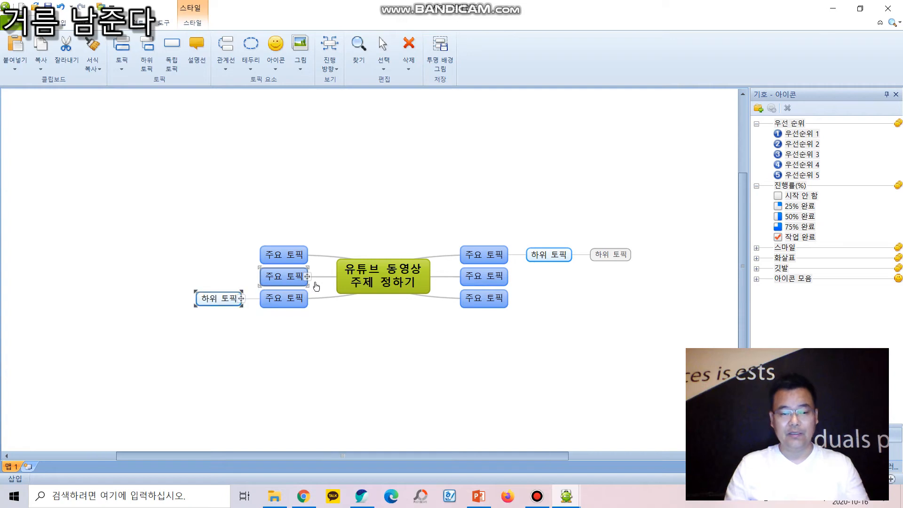
{"action": "key", "text": "Return"}
{"action": "key", "text": "Insert"}
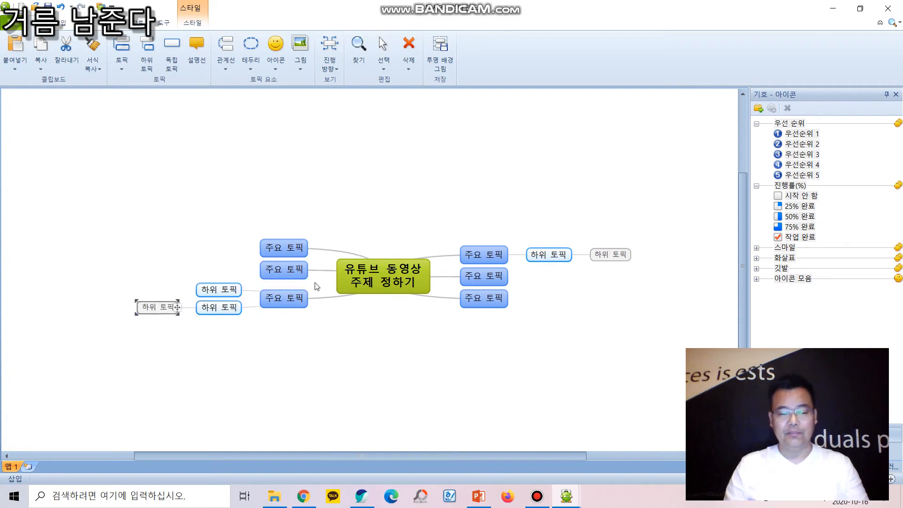
{"action": "key", "text": "Return"}
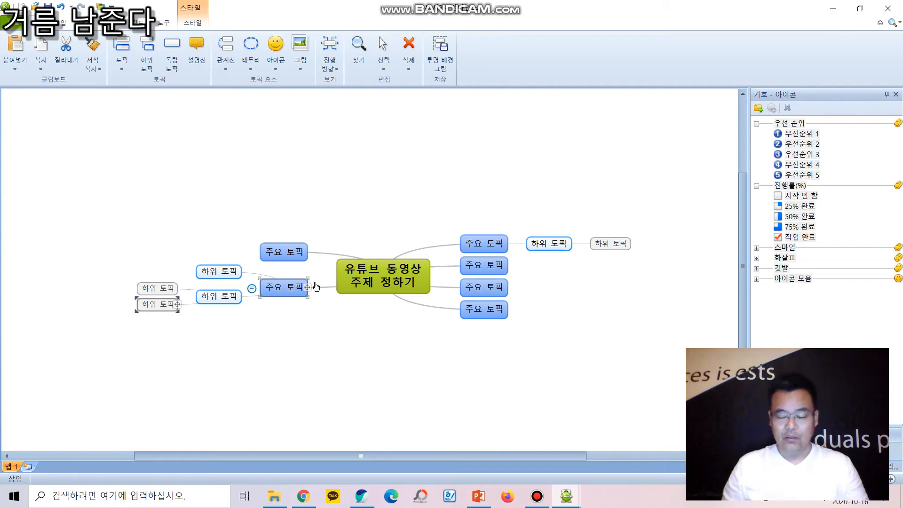
{"action": "key", "text": "Right"}
{"action": "key", "text": "Right"}
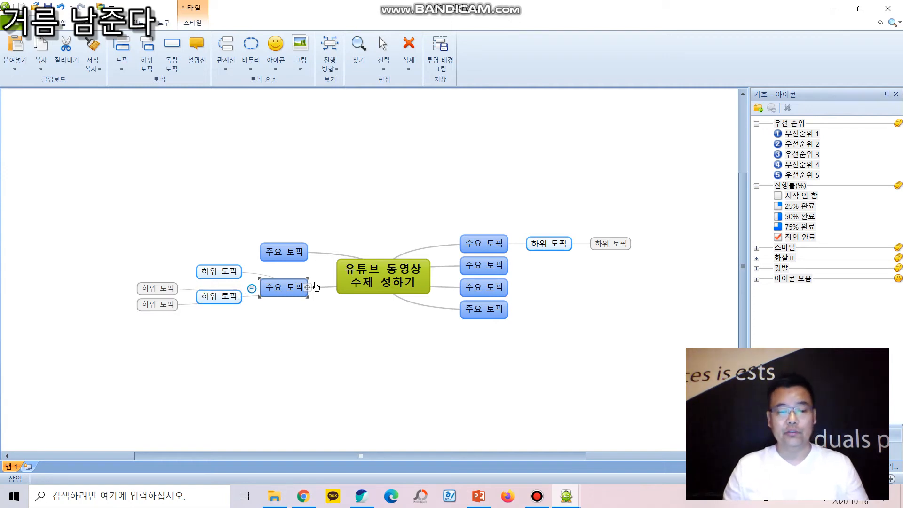
{"action": "key", "text": "Left"}
{"action": "key", "text": "Down"}
{"action": "key", "text": "Left"}
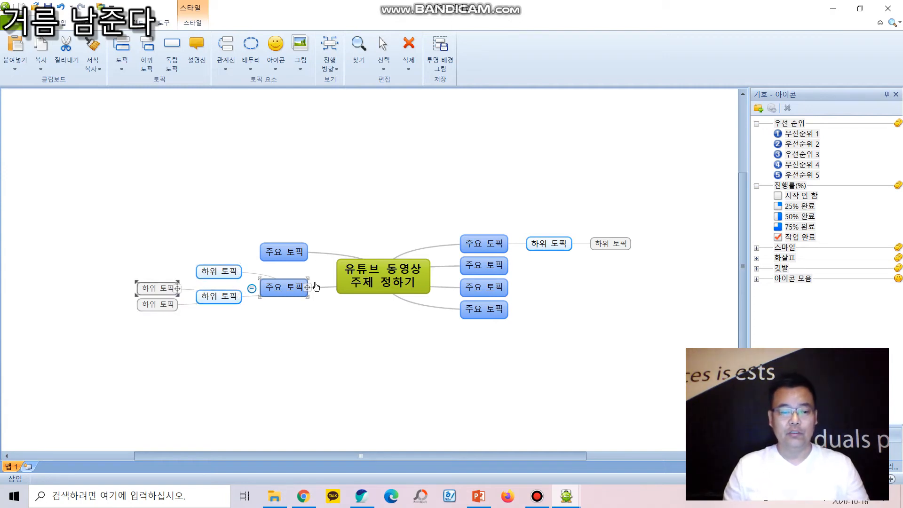
{"action": "key", "text": "Right"}
{"action": "key", "text": "Right"}
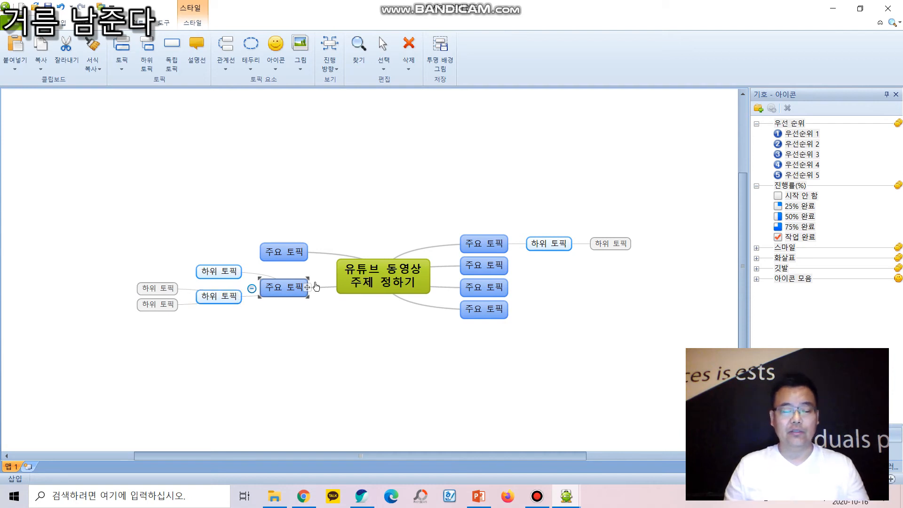
- Rename the selected main topic as "농가소개" and extend its text to "농가소개 2"
{"action": "type", "text": "농"}
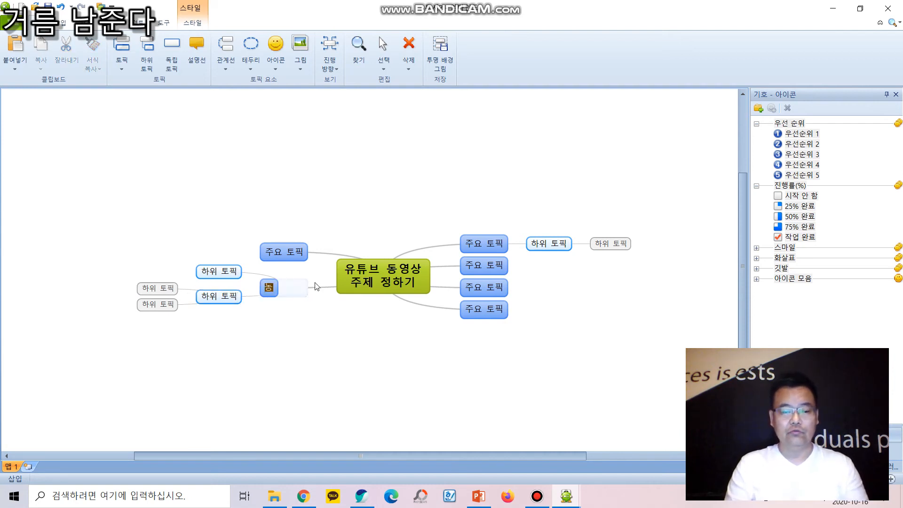
{"action": "type", "text": "가소개"}
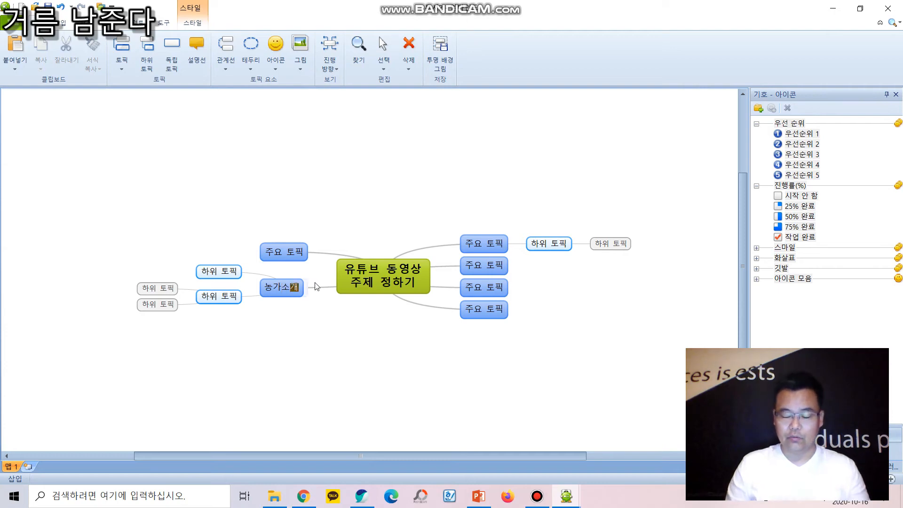
{"action": "key", "text": "Return"}
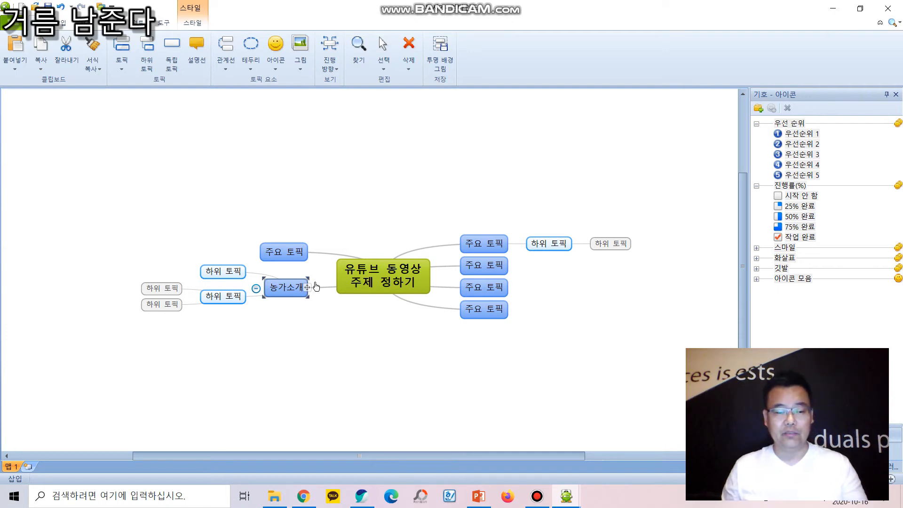
{"action": "key", "text": "F2"}
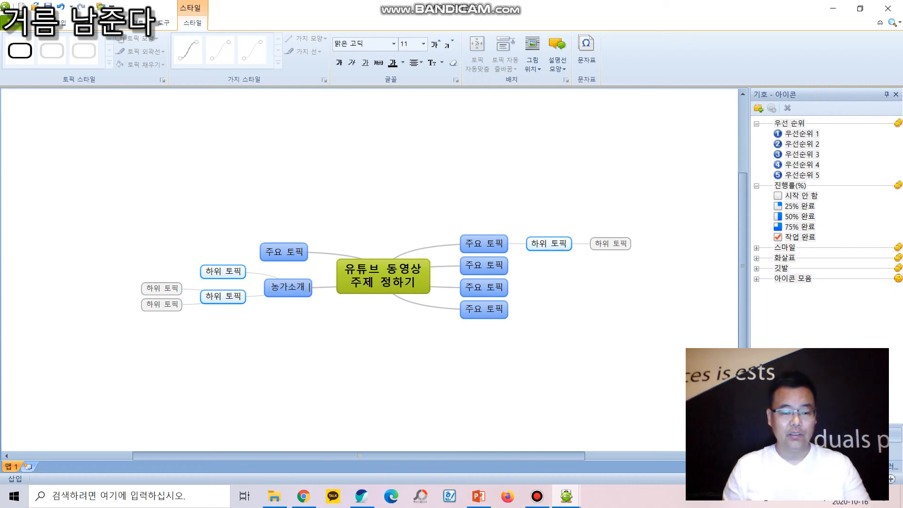
{"action": "type", "text": "2"}
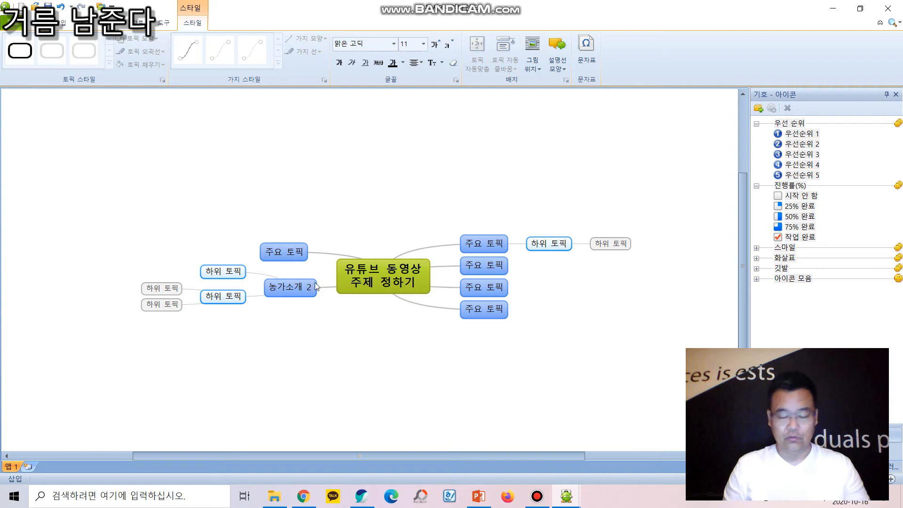
{"action": "key", "text": "Return"}
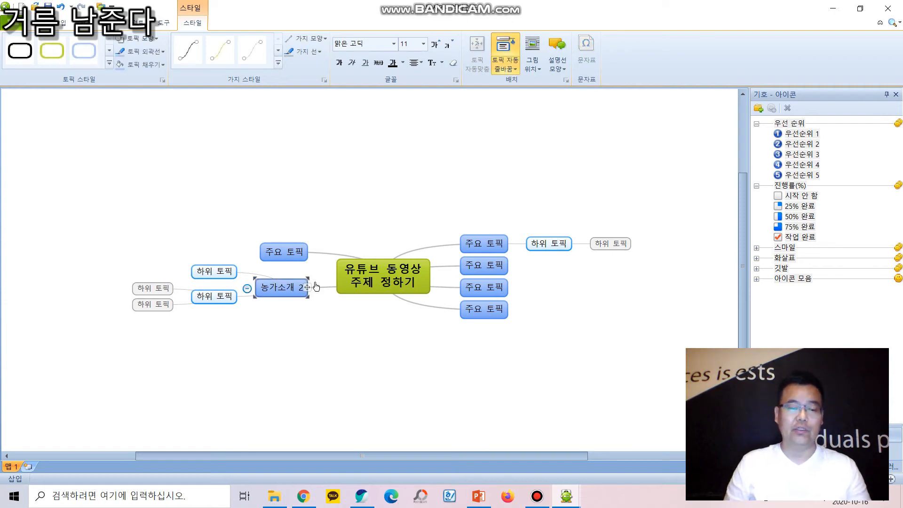
- Delete the four main topics without subtopics, keeping "농가소개 2" and the main topic that has its own subtopic chain
{"action": "key", "text": "Up"}
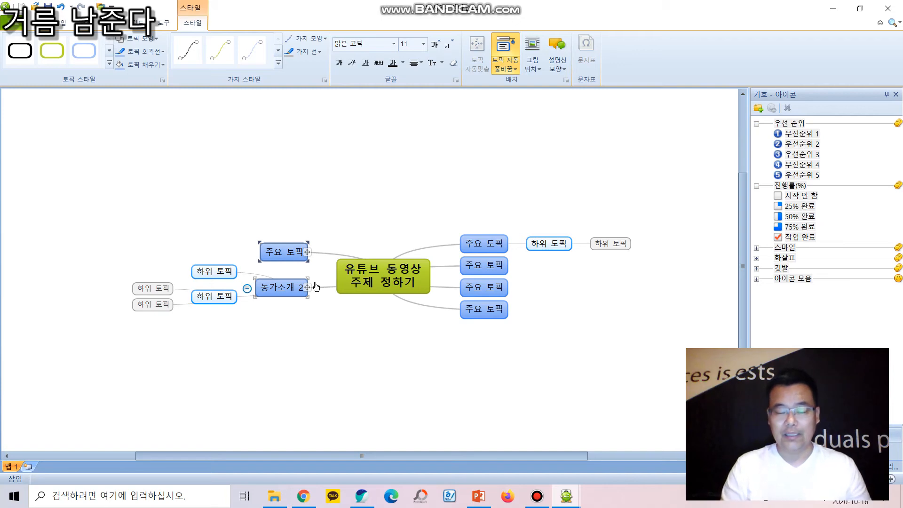
{"action": "key", "text": "Delete"}
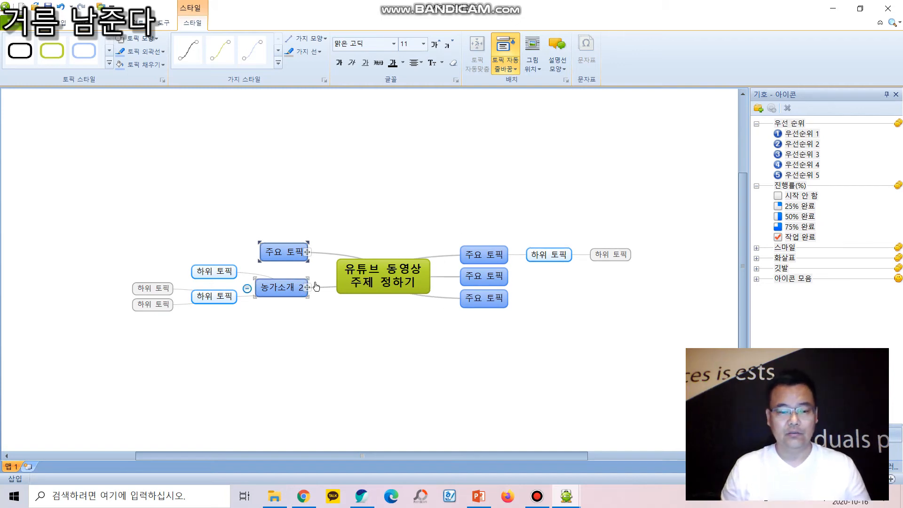
{"action": "left_click", "coordinate": [463, 344]}
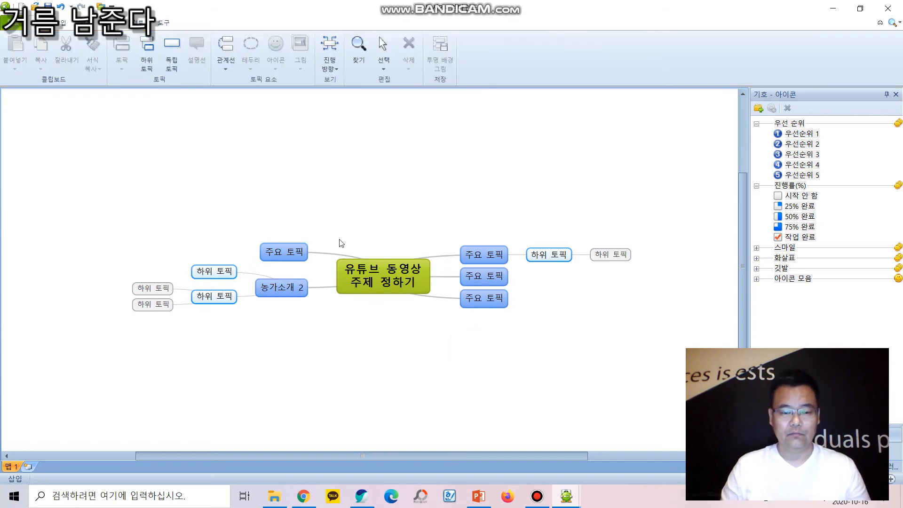
{"action": "left_click", "coordinate": [282, 251]}
{"action": "key", "text": "Delete"}
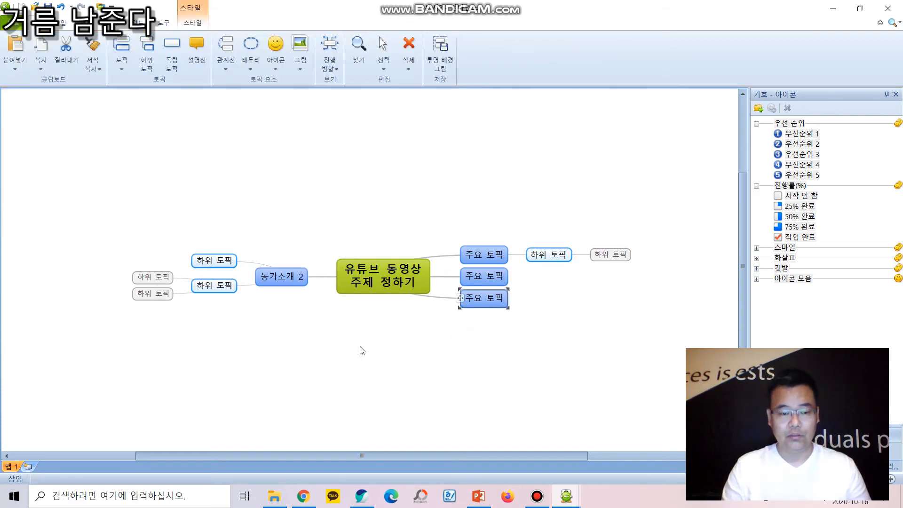
{"action": "key", "text": "Delete"}
{"action": "key", "text": "Delete"}
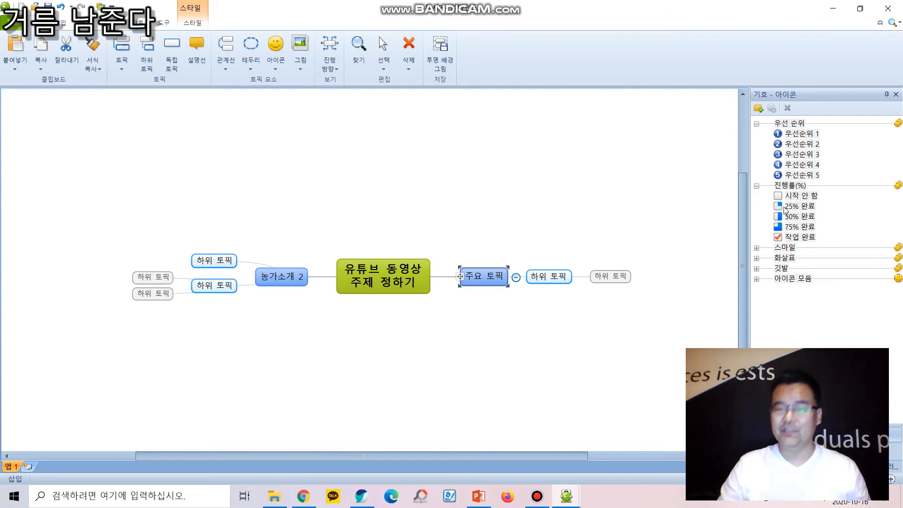
- Close the docked icon (기호 - 아이콘) and clip art library (라이브러리 - 클립아트) panes to widen the map area
{"action": "left_click", "coordinate": [896, 95]}
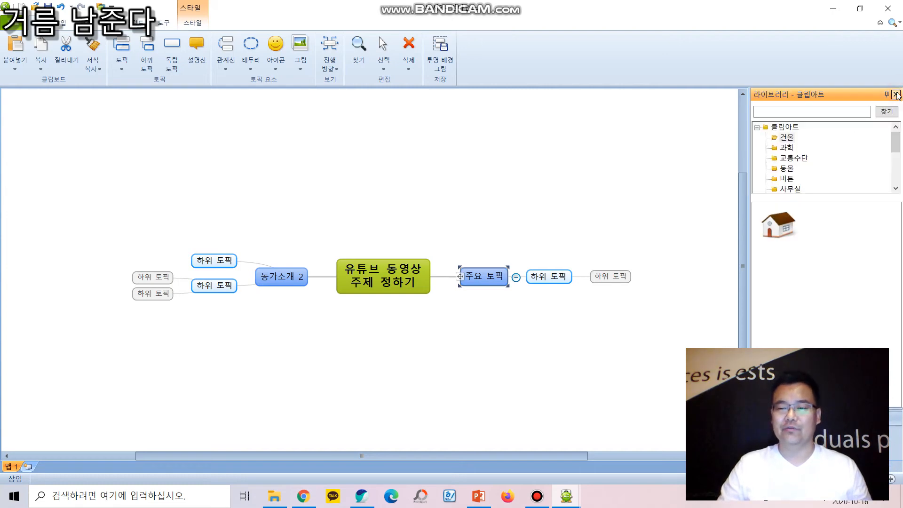
{"action": "left_click", "coordinate": [895, 95]}
{"action": "left_click", "coordinate": [895, 95]}
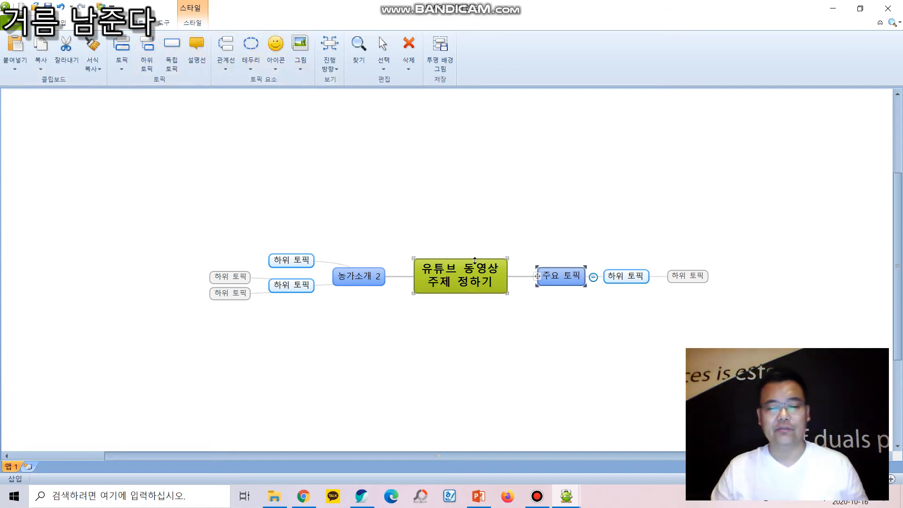
- Save the mind map to the desktop (바탕 화면) as the ALMind document 1.emm
{"action": "left_click", "coordinate": [14, 22]}
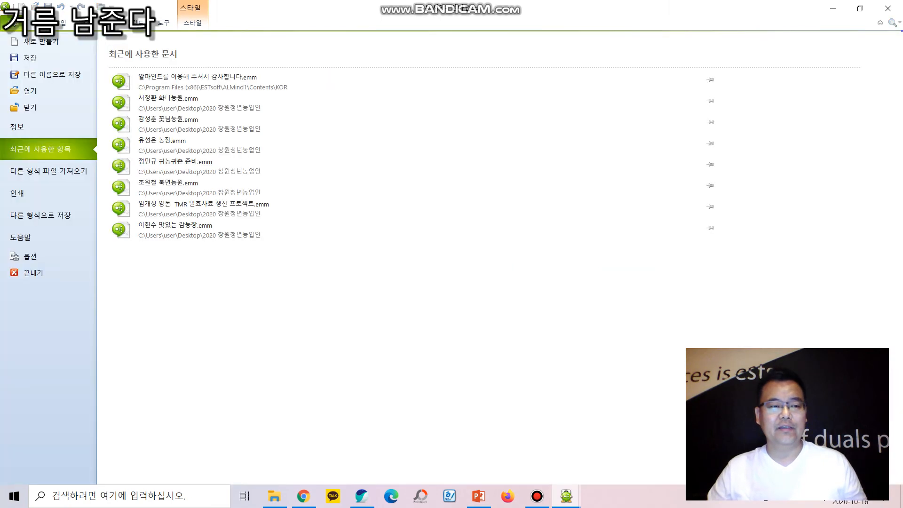
{"action": "left_click", "coordinate": [33, 61]}
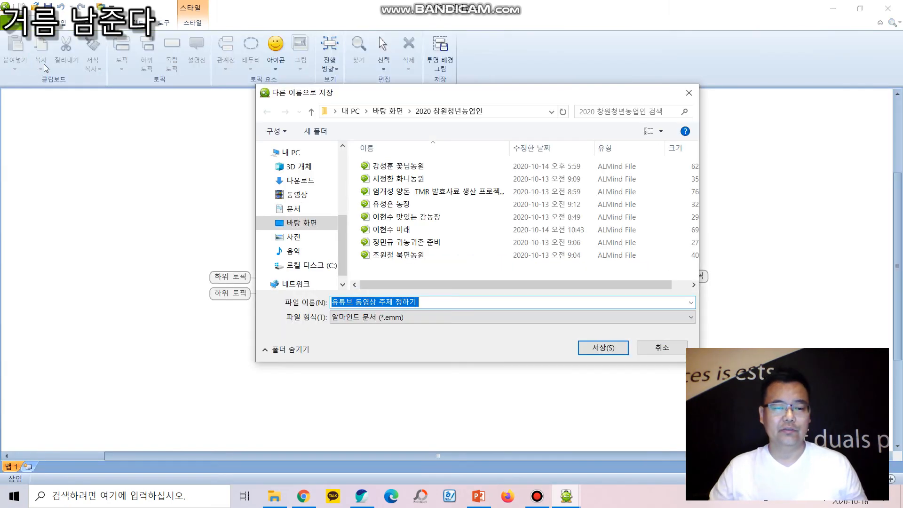
{"action": "left_click", "coordinate": [397, 114]}
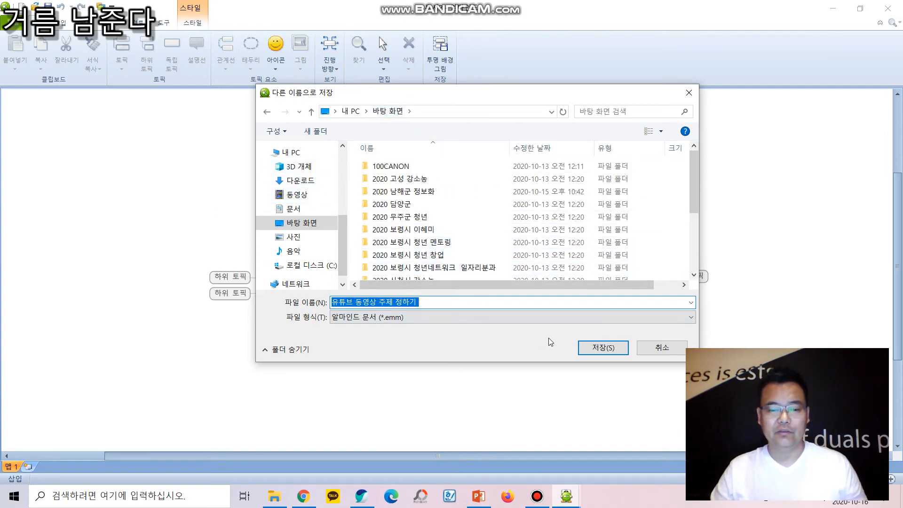
{"action": "left_click", "coordinate": [595, 348]}
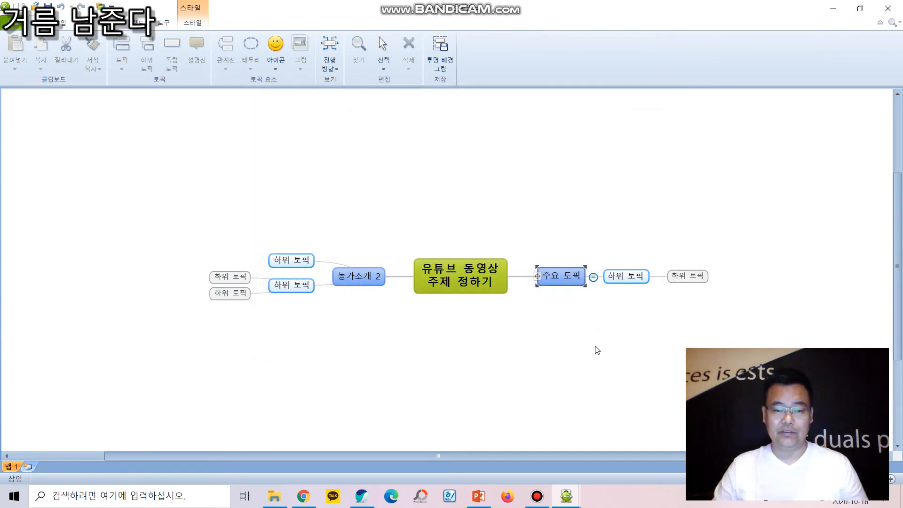
- Save a copy of the map to the desktop as PNG image 1.png, accepting the 보이는 대로(현재 확대 비율) size of 1157 × 196 px
{"action": "left_click", "coordinate": [20, 27]}
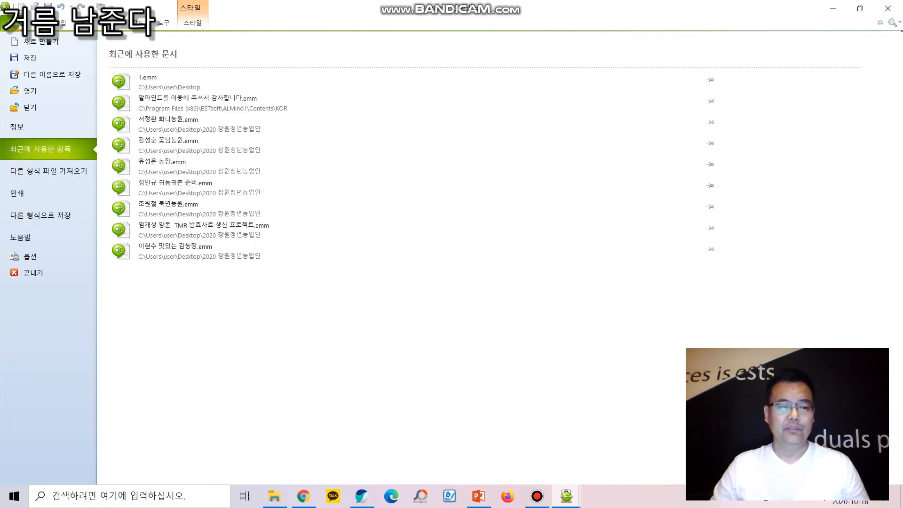
{"action": "left_click", "coordinate": [44, 75]}
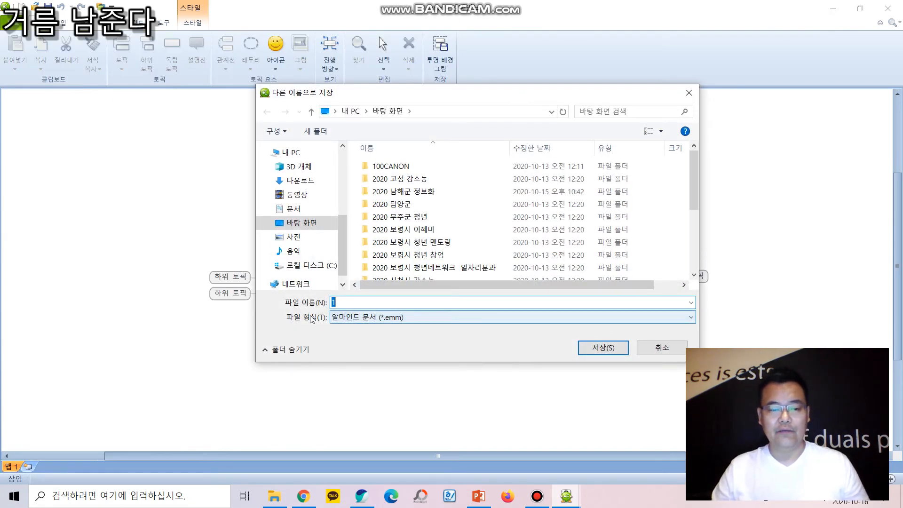
{"action": "left_click", "coordinate": [367, 319]}
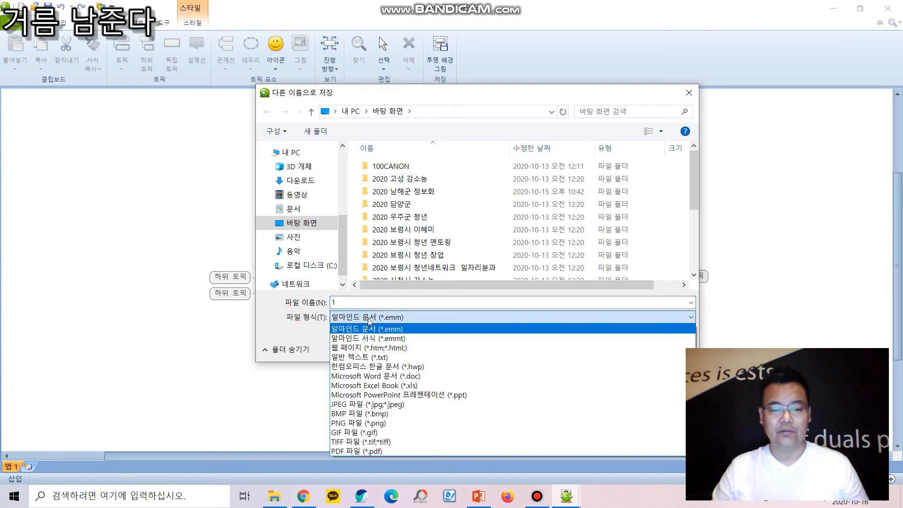
{"action": "left_click", "coordinate": [375, 423]}
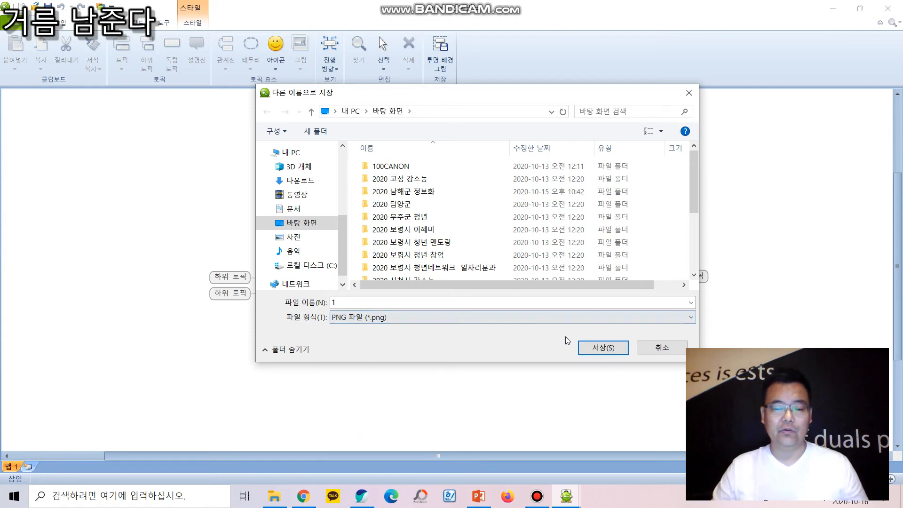
{"action": "left_click", "coordinate": [611, 349]}
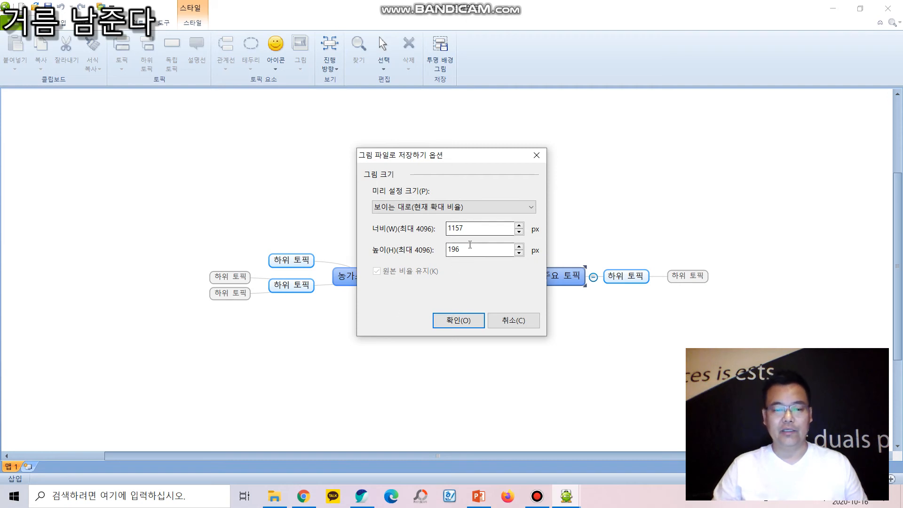
{"action": "left_click", "coordinate": [453, 321]}
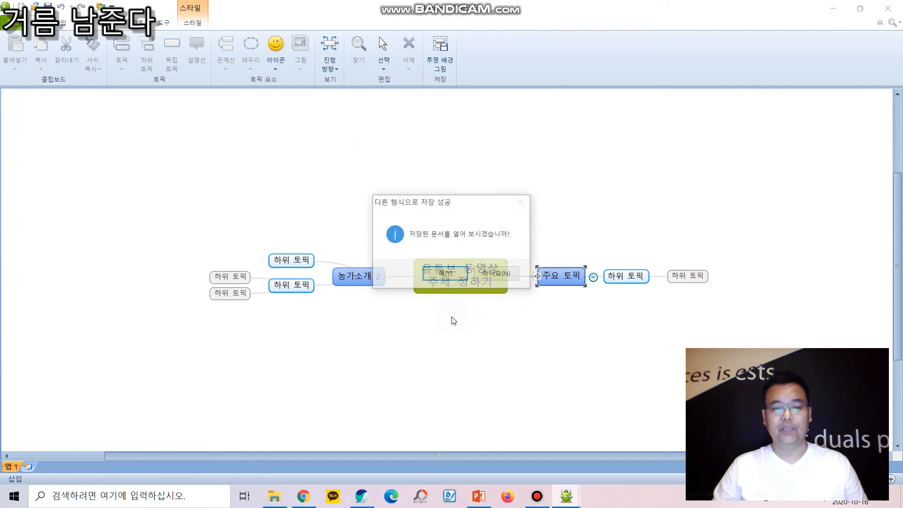
- Open the saved 1.png in the image viewer, view it maximized, and close the viewer
{"action": "left_click", "coordinate": [456, 276]}
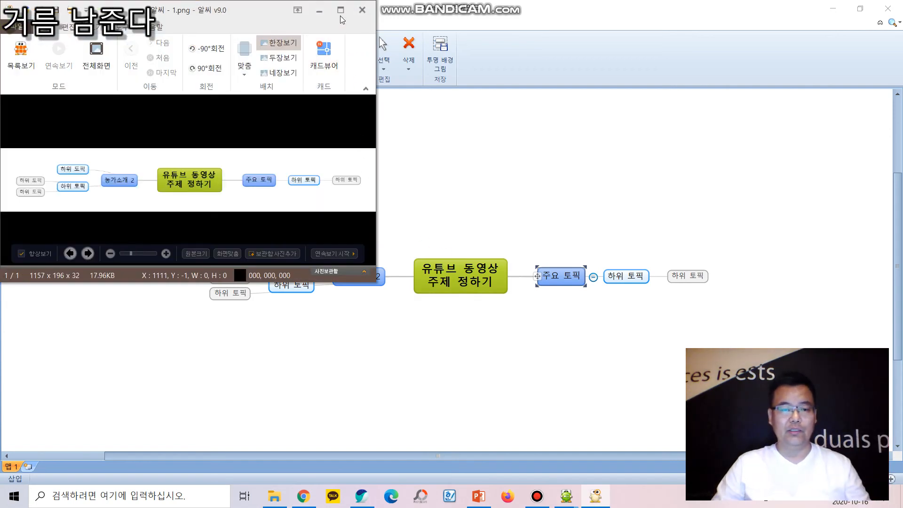
{"action": "left_click", "coordinate": [349, 10]}
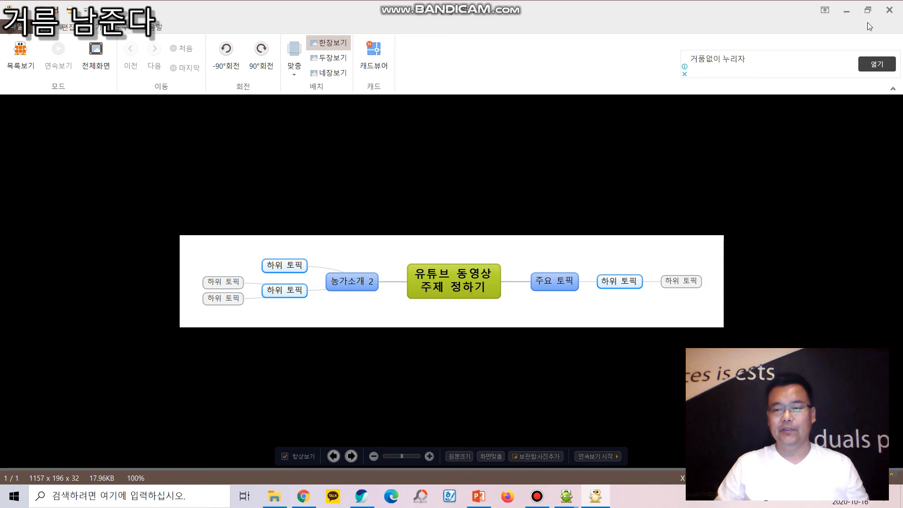
{"action": "left_click", "coordinate": [883, 16]}
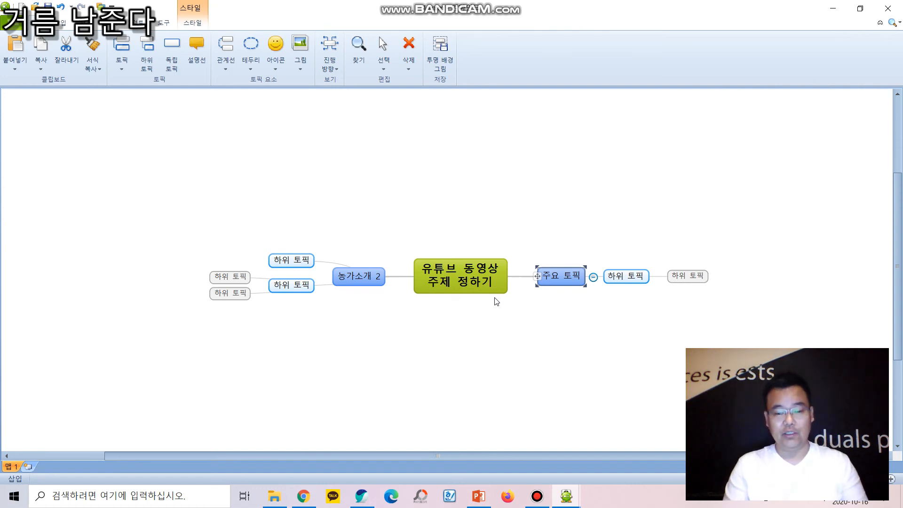
- Rename the remaining default main topic as "귀농 관련 영상"
{"action": "type", "text": "귀농"}
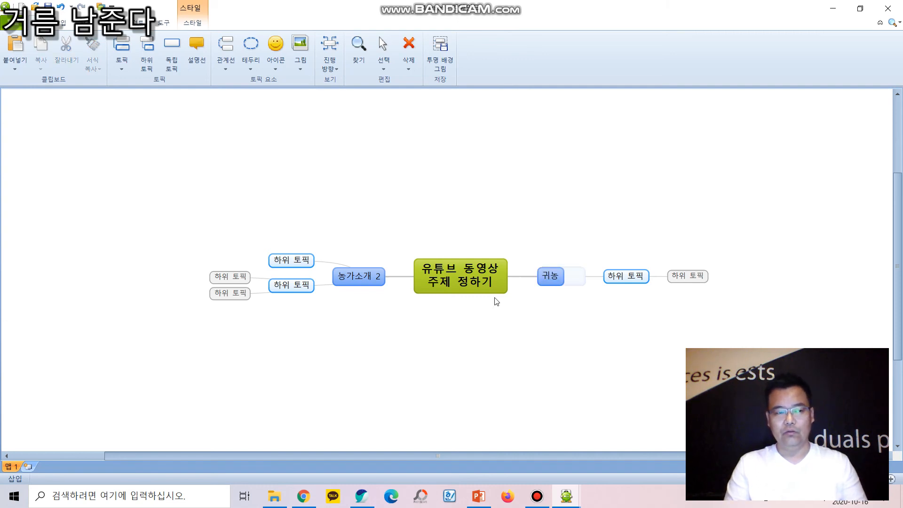
{"action": "type", "text": " 관련 영상"}
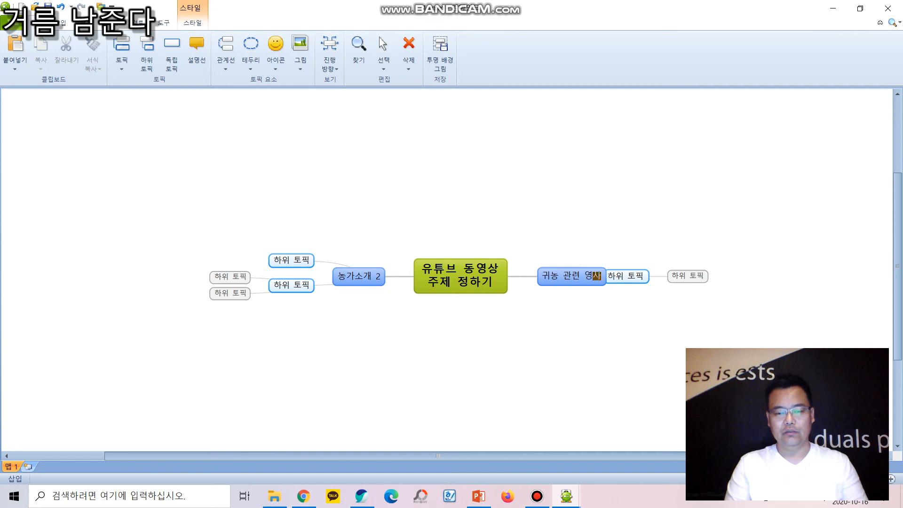
{"action": "key", "text": "Return"}
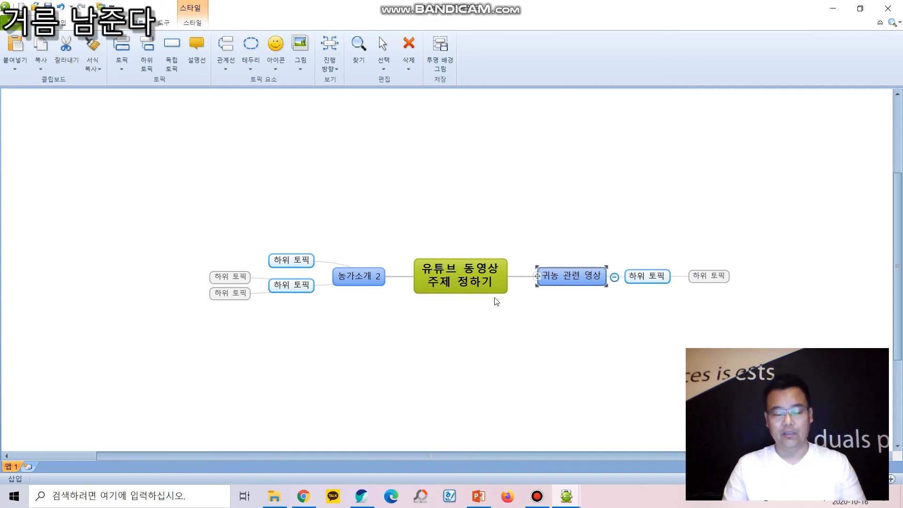
- Append a blank line and the line "소득 관련" to the text of the "귀농 관련 영상" topic
{"action": "key", "text": "F2"}
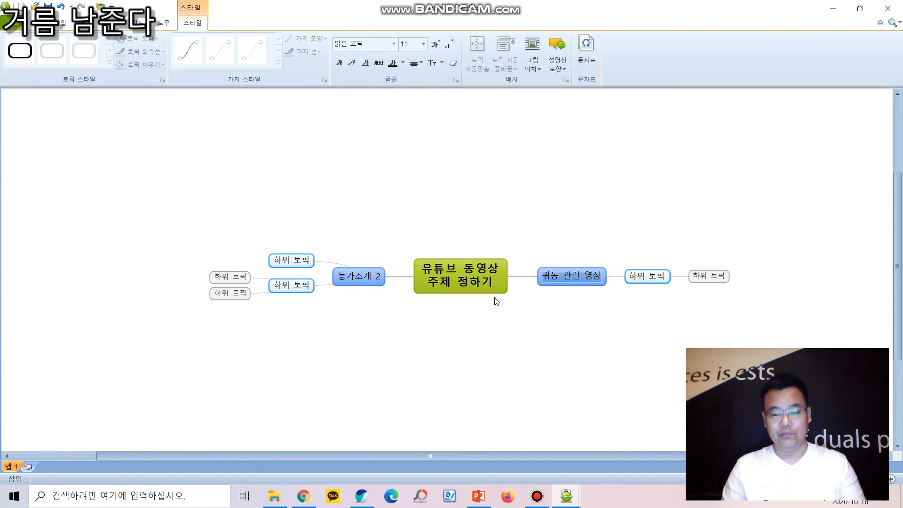
{"action": "key", "text": "Right"}
{"action": "key", "text": "shift+Return"}
{"action": "key", "text": "shift+Return"}
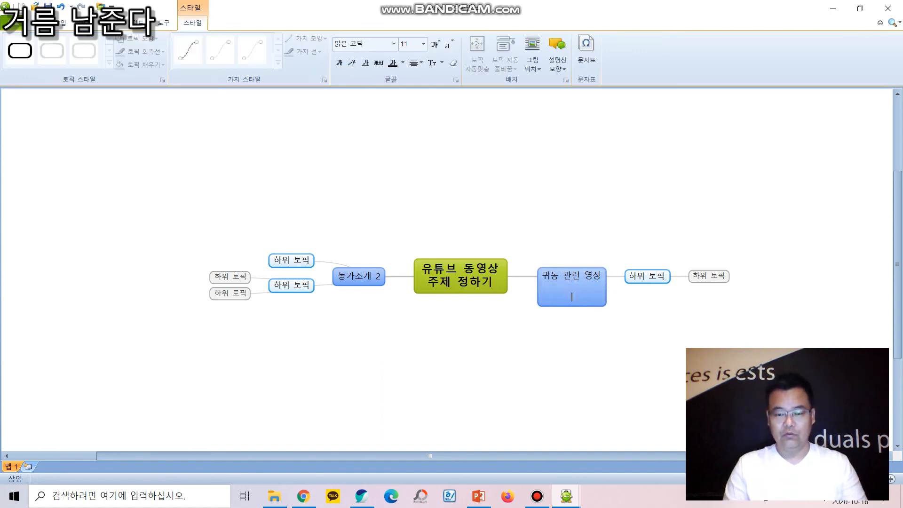
{"action": "type", "text": "ㅅㅅ"}
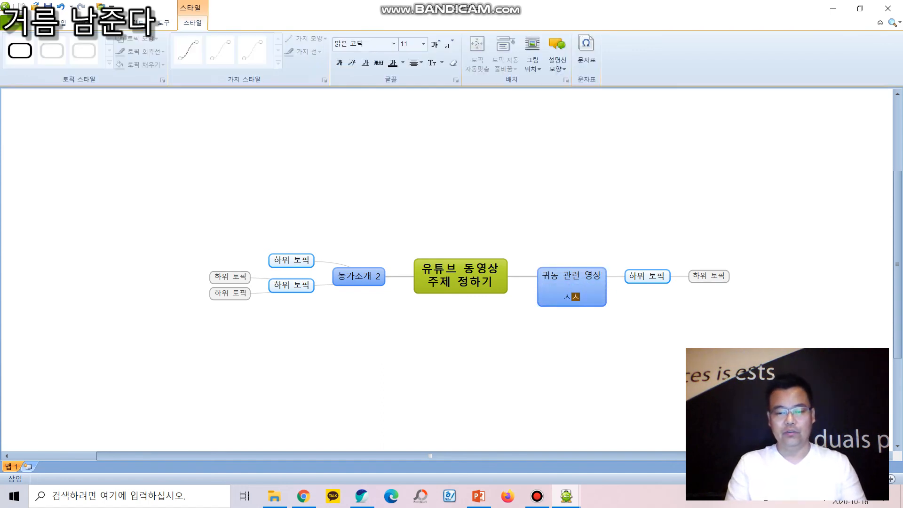
{"action": "key", "text": "BackSpace"}
{"action": "key", "text": "BackSpace"}
{"action": "type", "text": "속"}
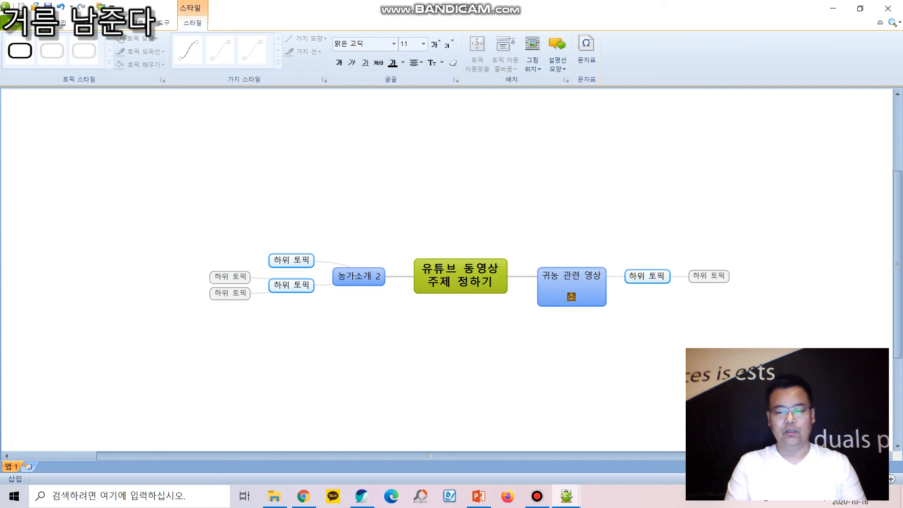
{"action": "type", "text": "득 "}
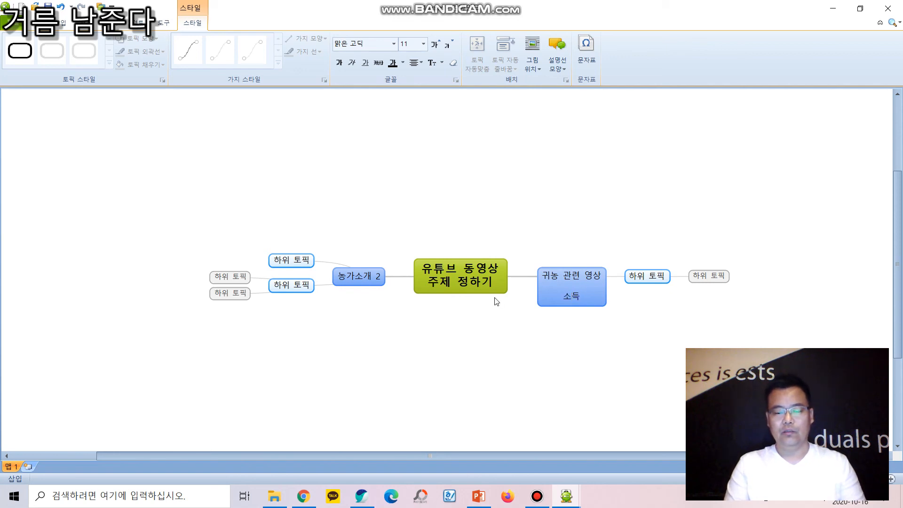
{"action": "type", "text": "관련"}
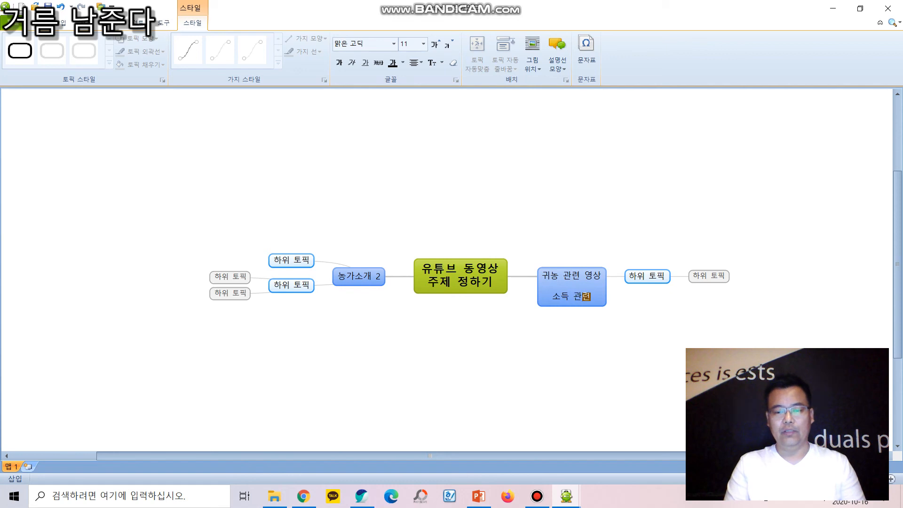
{"action": "key", "text": "Return"}
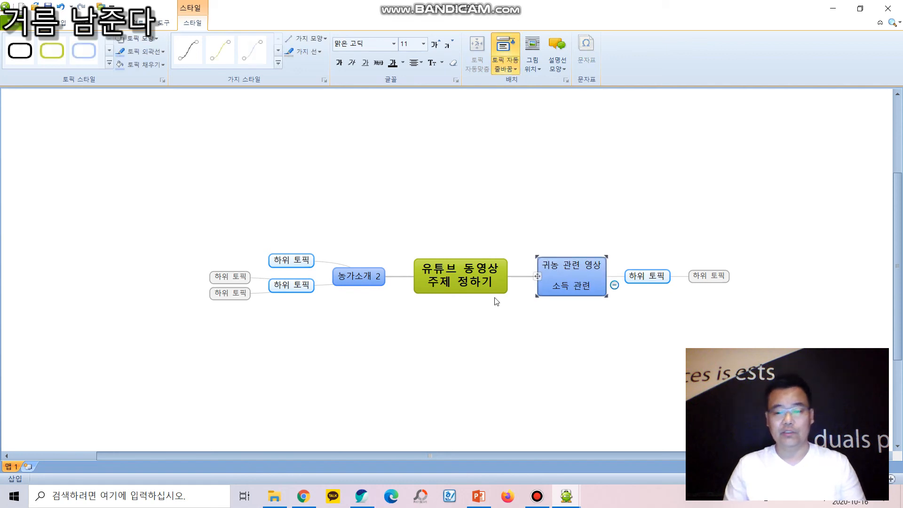